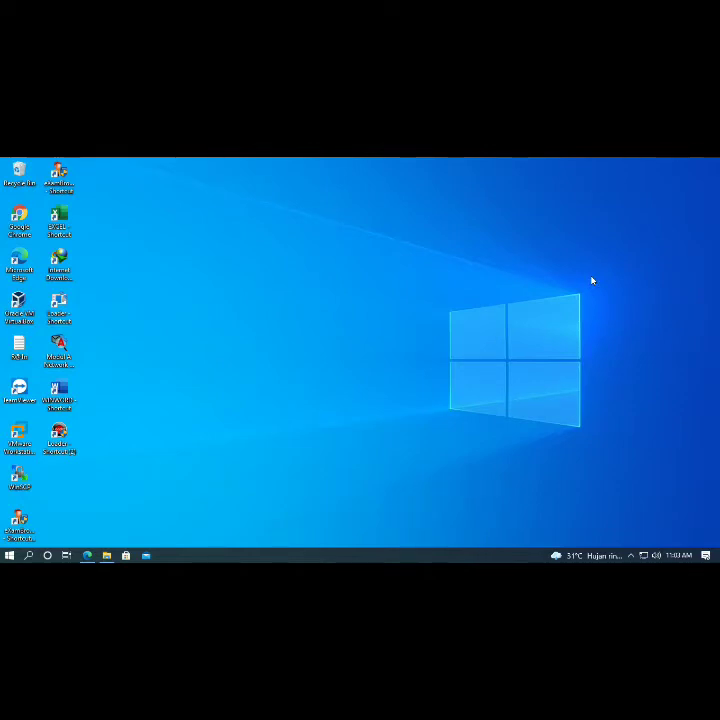
- Refresh the desktop twice and delete the Loader shortcut
{"action": "right_click", "coordinate": [260, 272]}
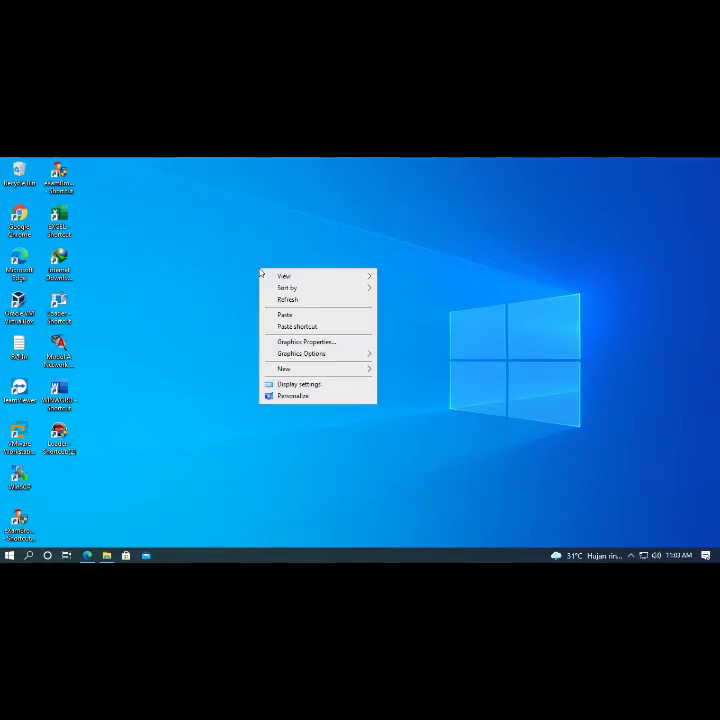
{"action": "left_click", "coordinate": [283, 306]}
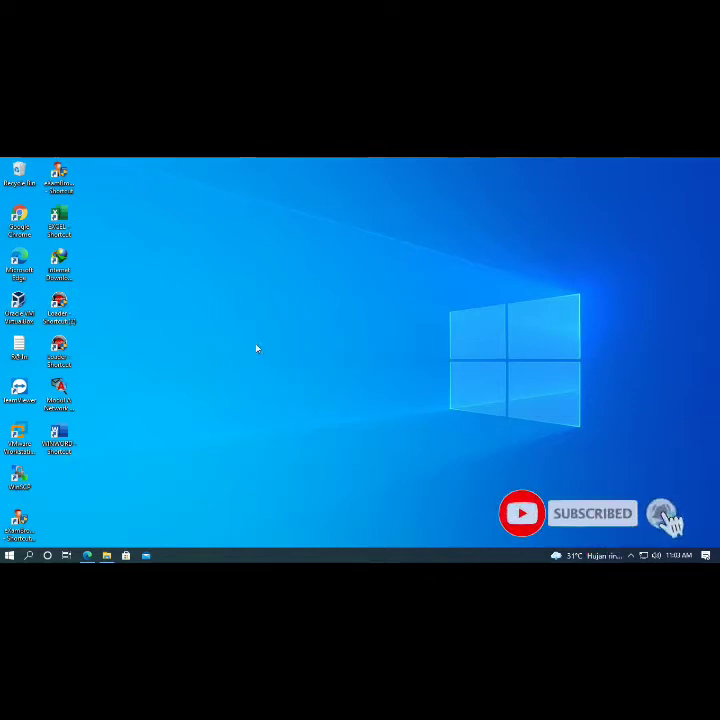
{"action": "right_click", "coordinate": [256, 281]}
{"action": "left_click", "coordinate": [280, 310]}
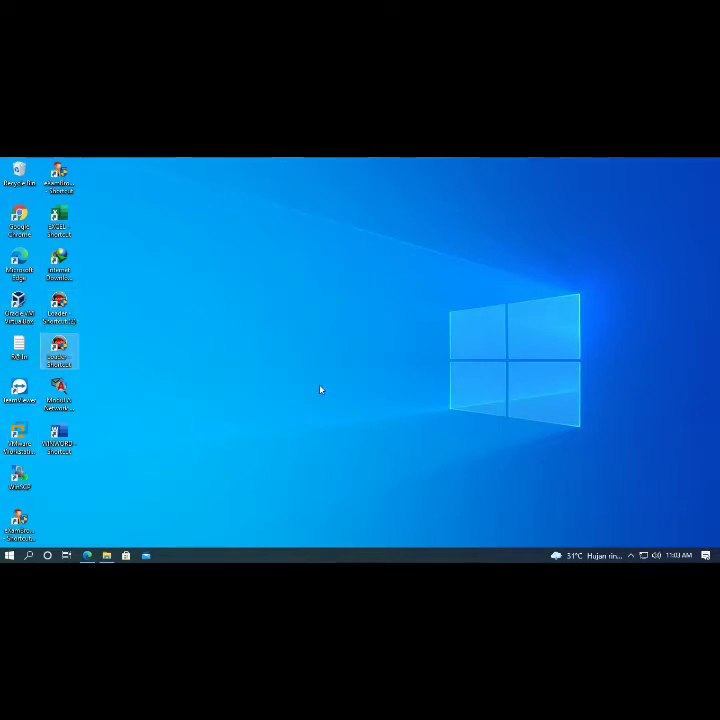
{"action": "key", "text": "Delete"}
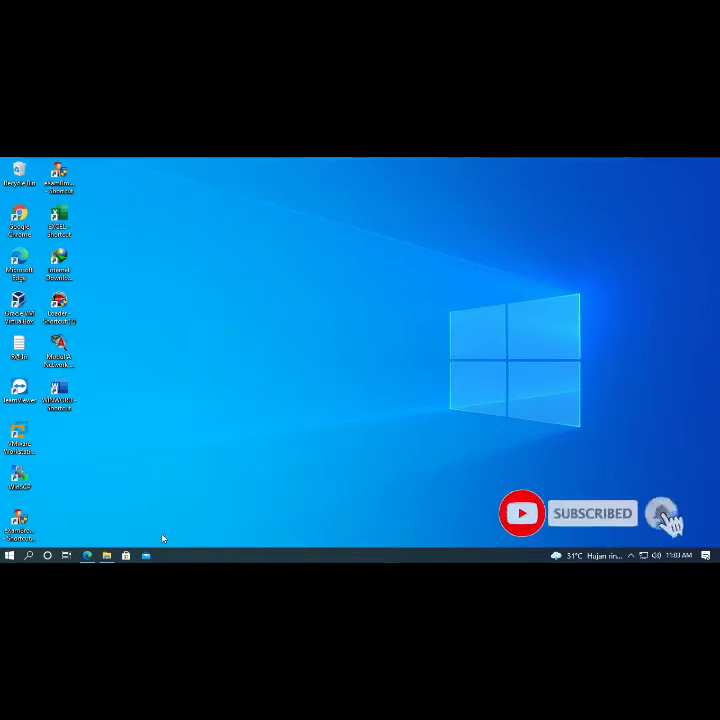
- Search for Notepad and launch it
{"action": "left_click", "coordinate": [26, 556]}
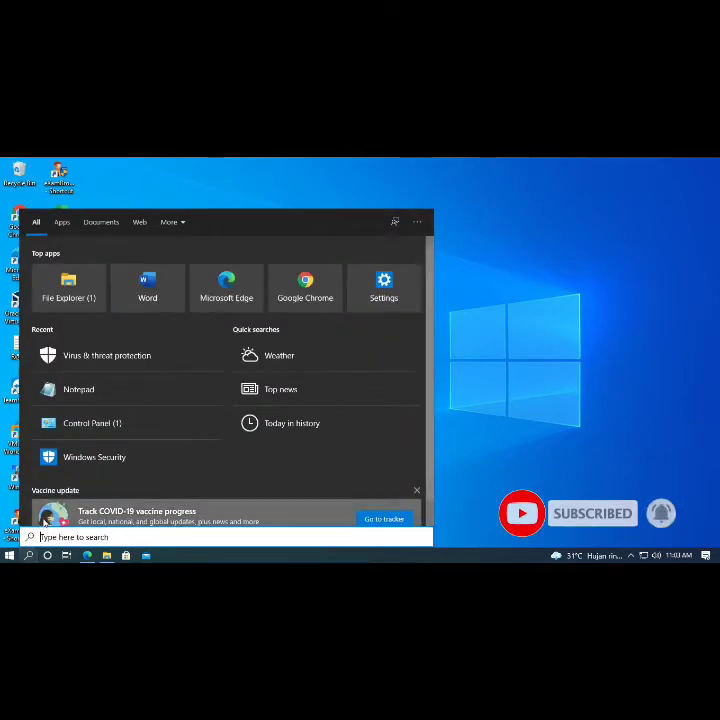
{"action": "type", "text": "notep"}
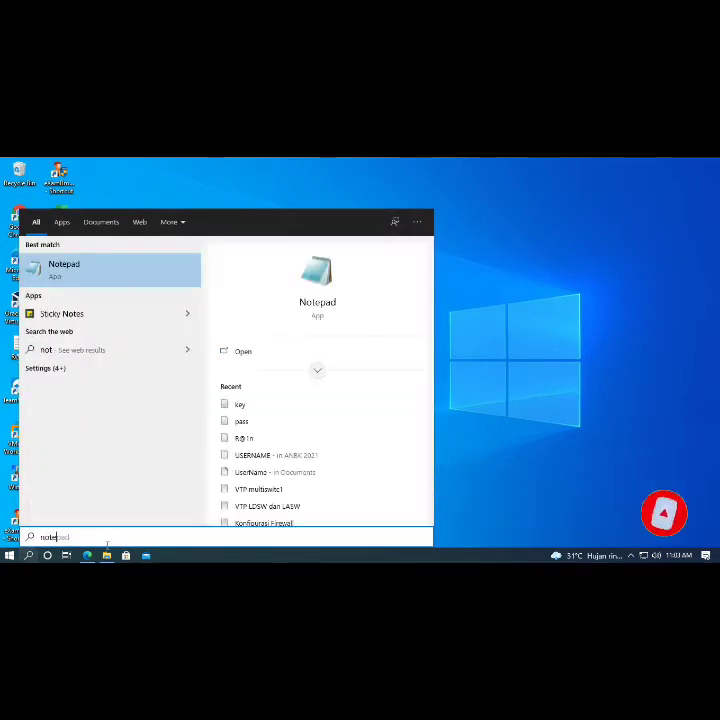
{"action": "type", "text": "ad"}
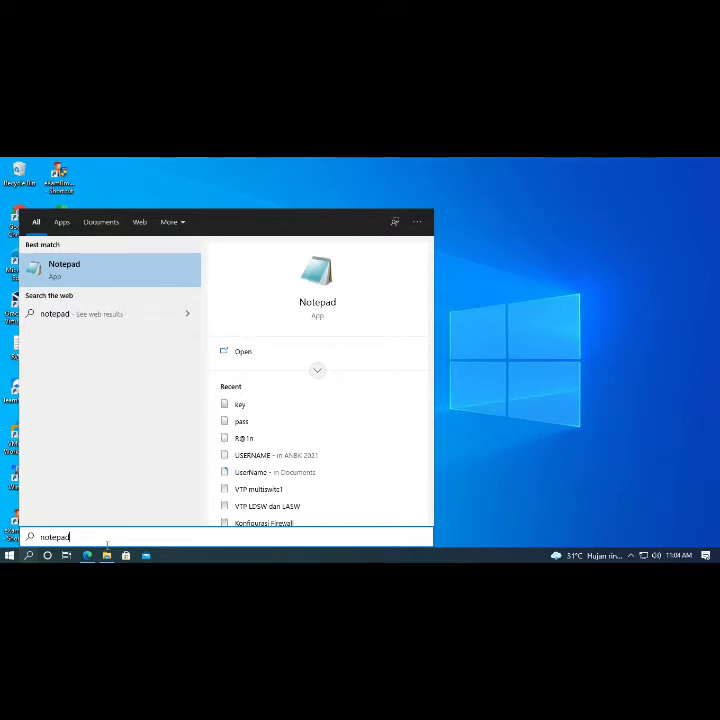
{"action": "left_click", "coordinate": [140, 267]}
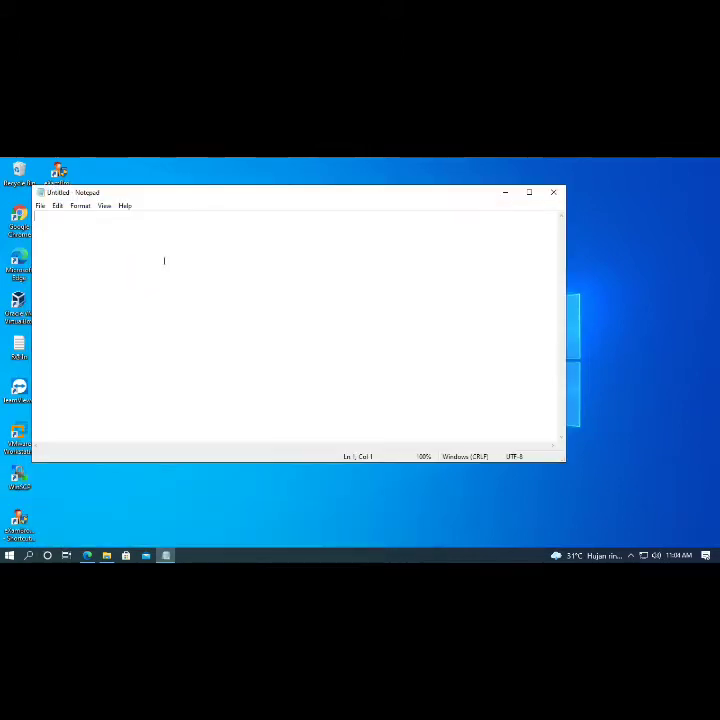
- Type '1. iso win server 2012 R2' and '2. vmware workstation 15', starting item 3
{"action": "type", "text": "1."}
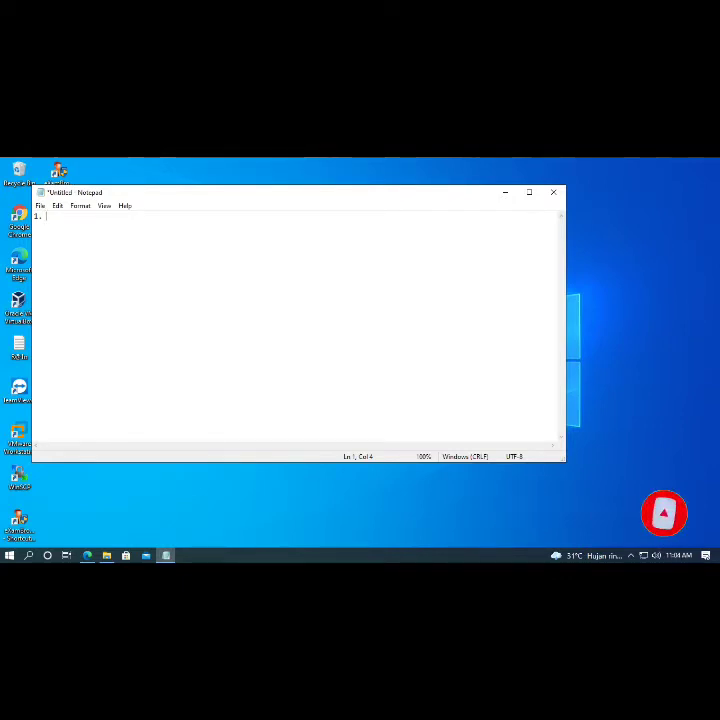
{"action": "type", "text": "iso "}
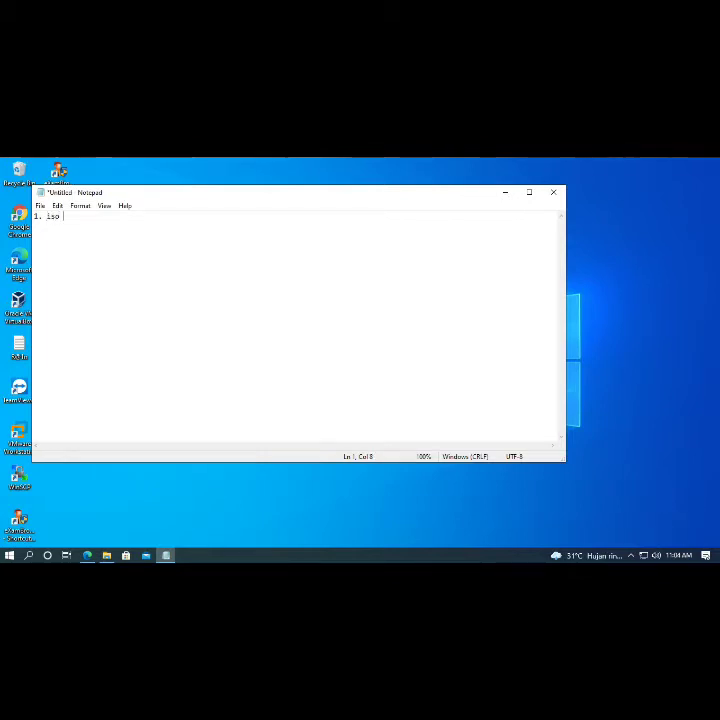
{"action": "type", "text": "win server"}
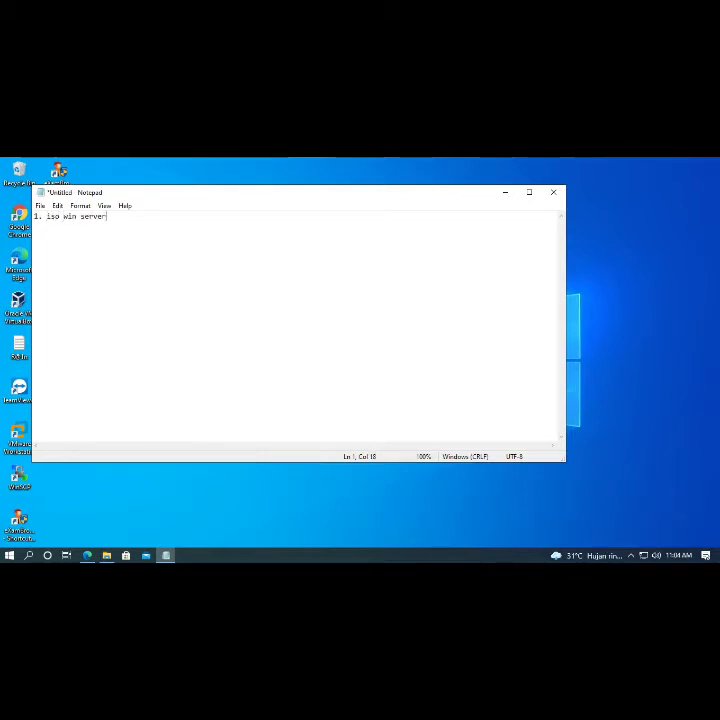
{"action": "type", "text": " 2012 R2"}
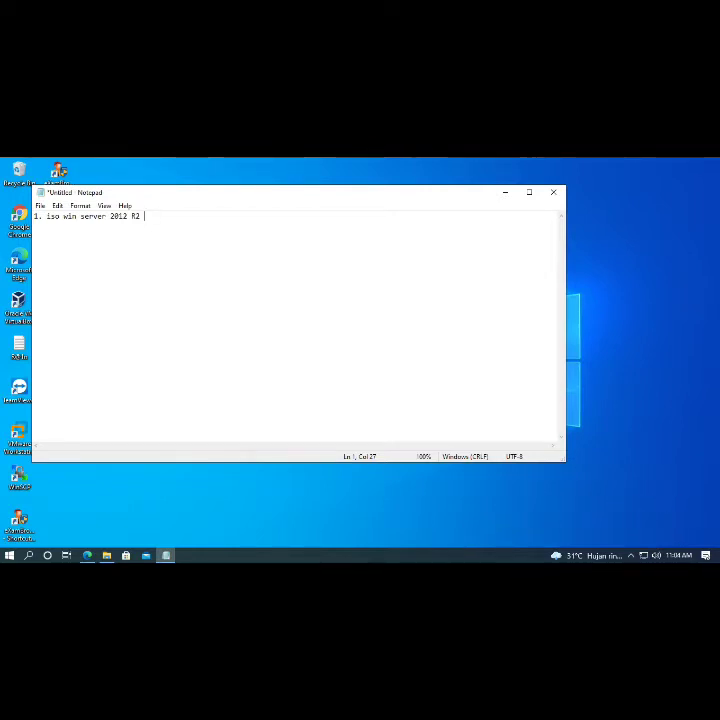
{"action": "key", "text": "Return"}
{"action": "type", "text": "2. "}
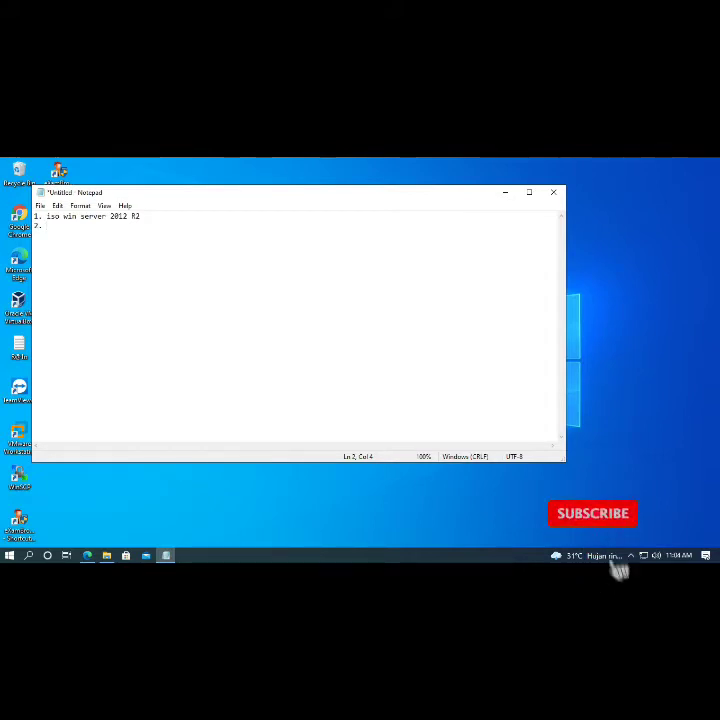
{"action": "type", "text": "vmware"}
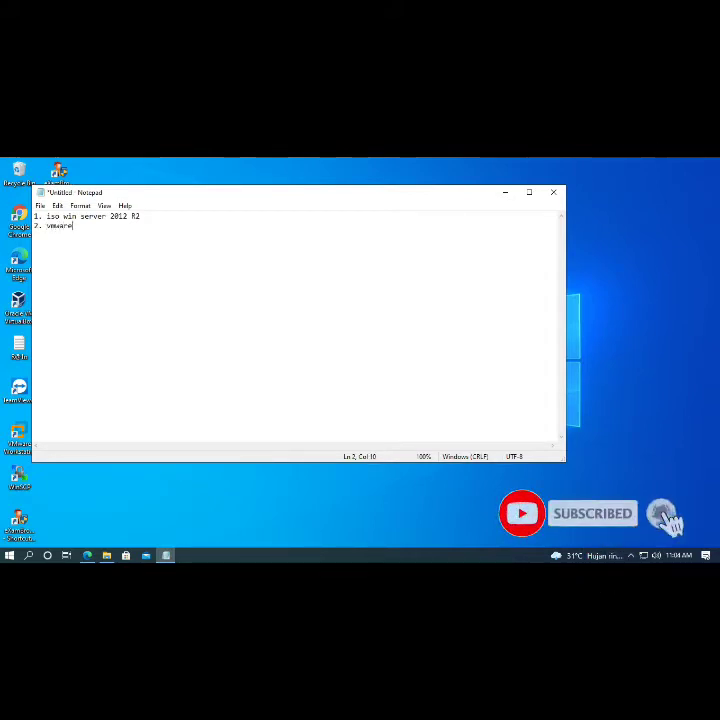
{"action": "type", "text": " workstation"}
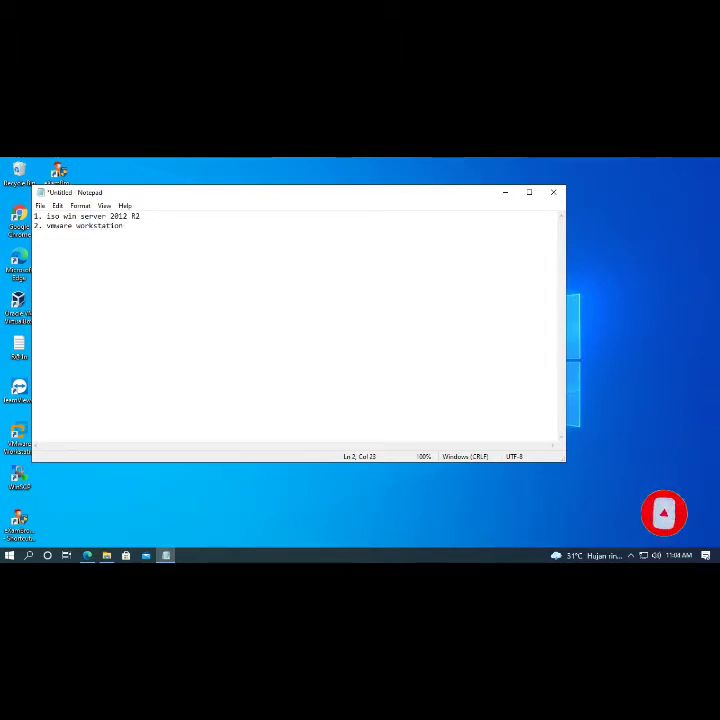
{"action": "type", "text": " 15"}
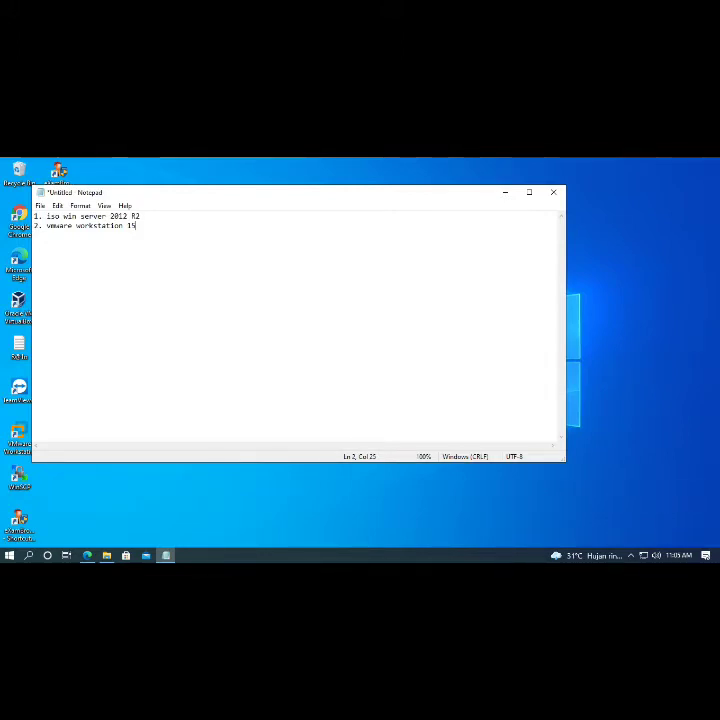
{"action": "key", "text": "Return"}
{"action": "type", "text": "3"}
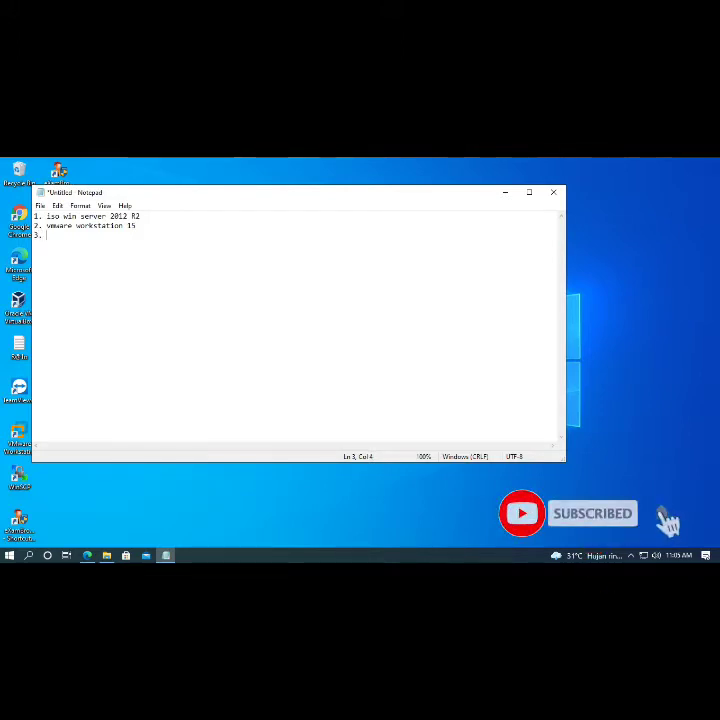
{"action": "type", "text": ". proc"}
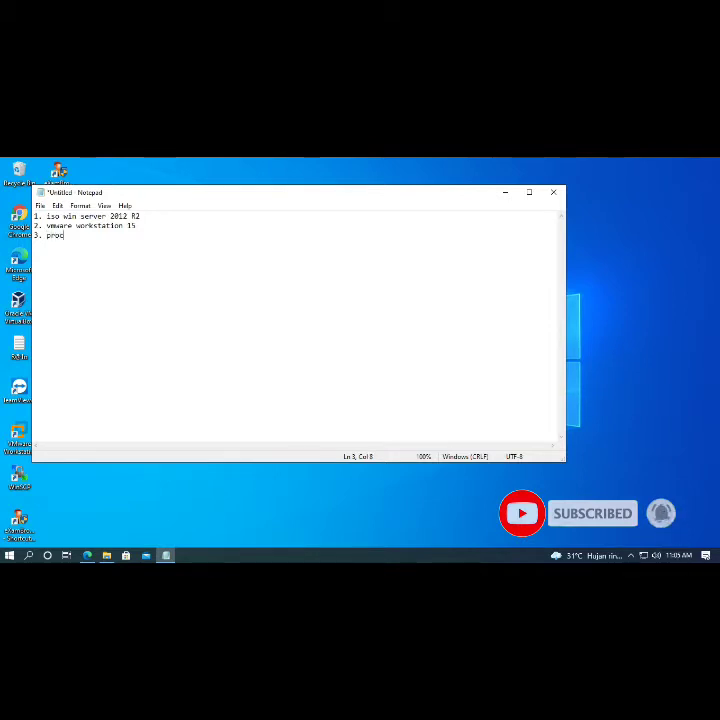
{"action": "type", "text": "essor"}
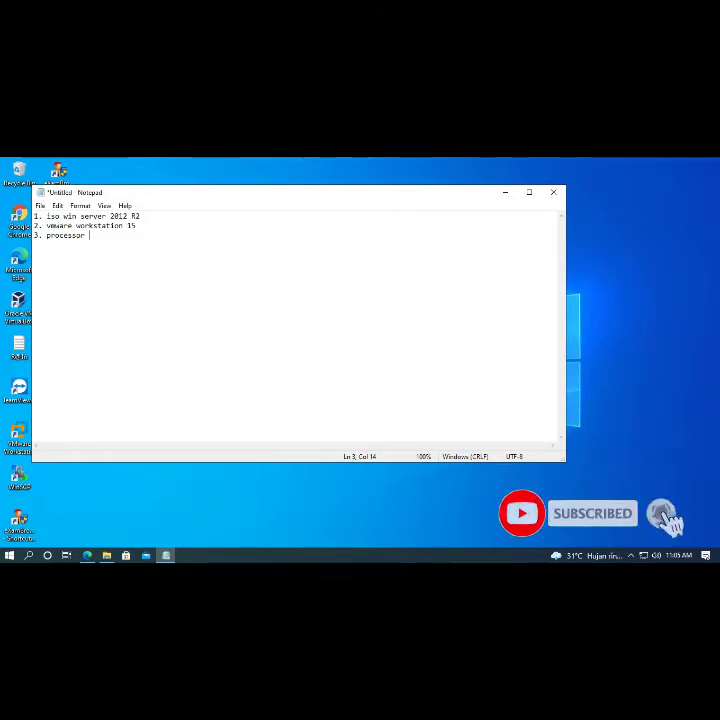
- Add '3. processor i3' and '4. ram/memory 12gb', correcting 1gb to 12gb
{"action": "type", "text": "3"}
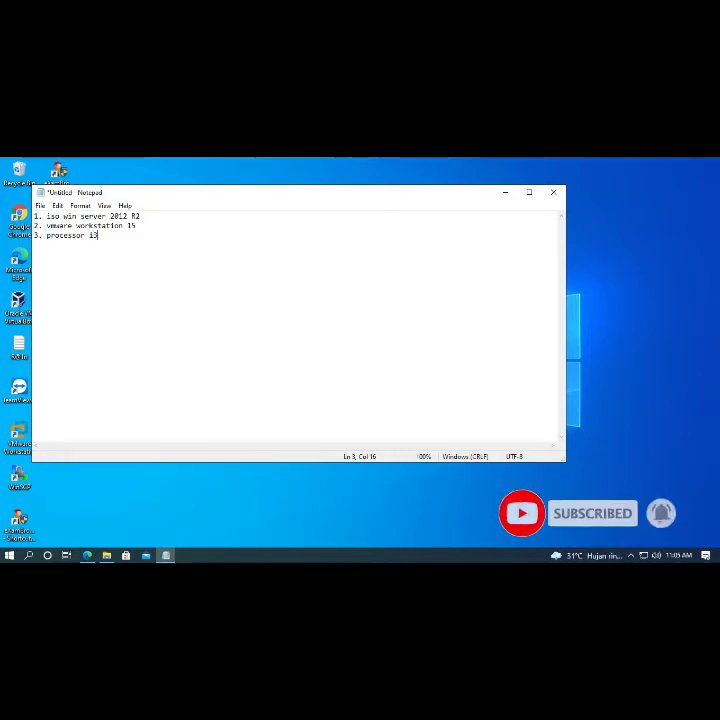
{"action": "type", "text": "4. "}
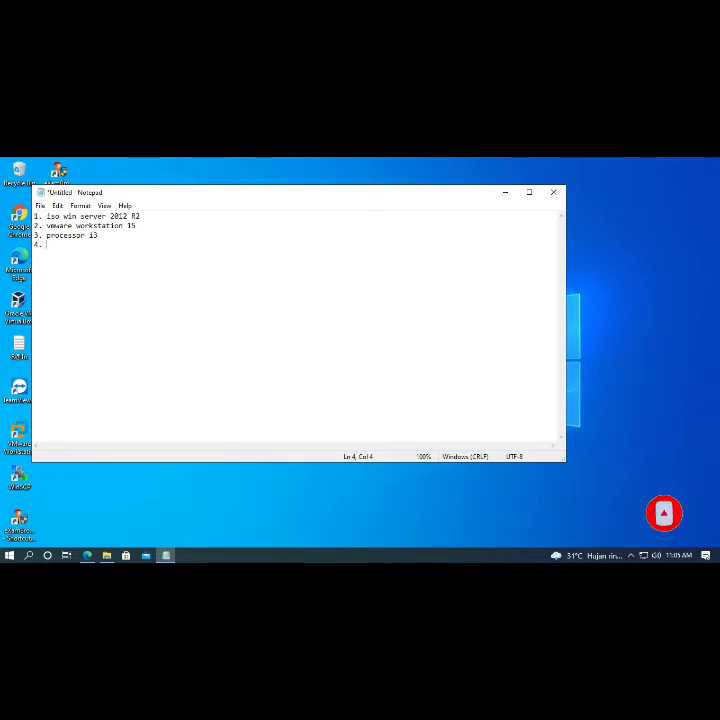
{"action": "type", "text": "ram"}
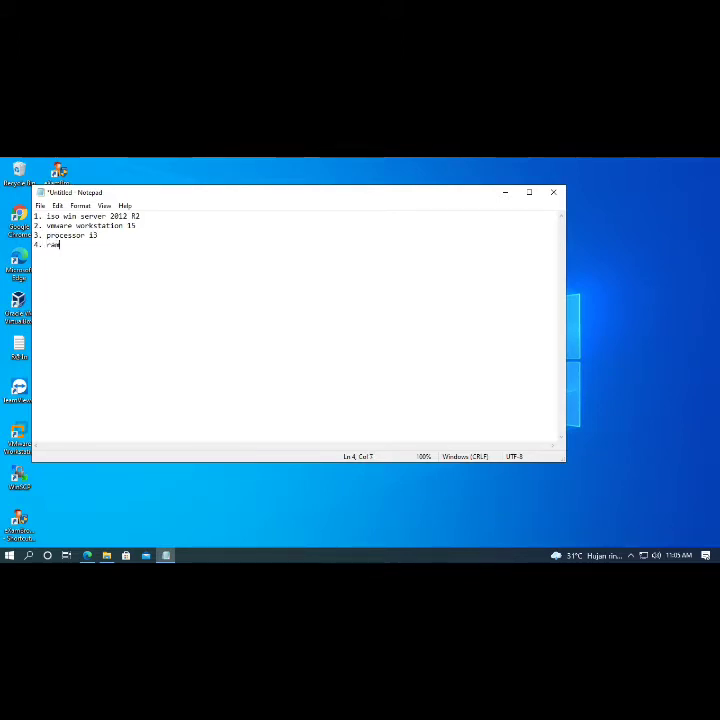
{"action": "type", "text": "/memor"}
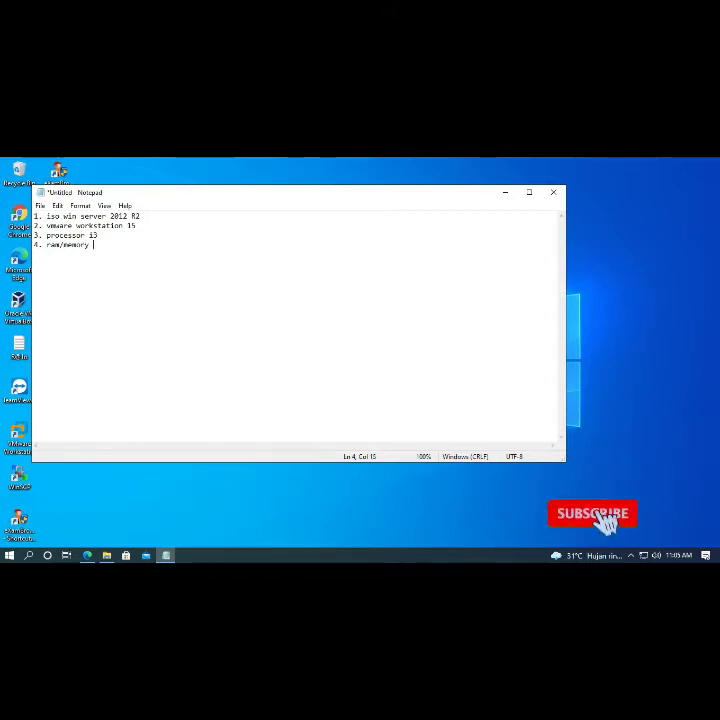
{"action": "type", "text": "y 1gb"}
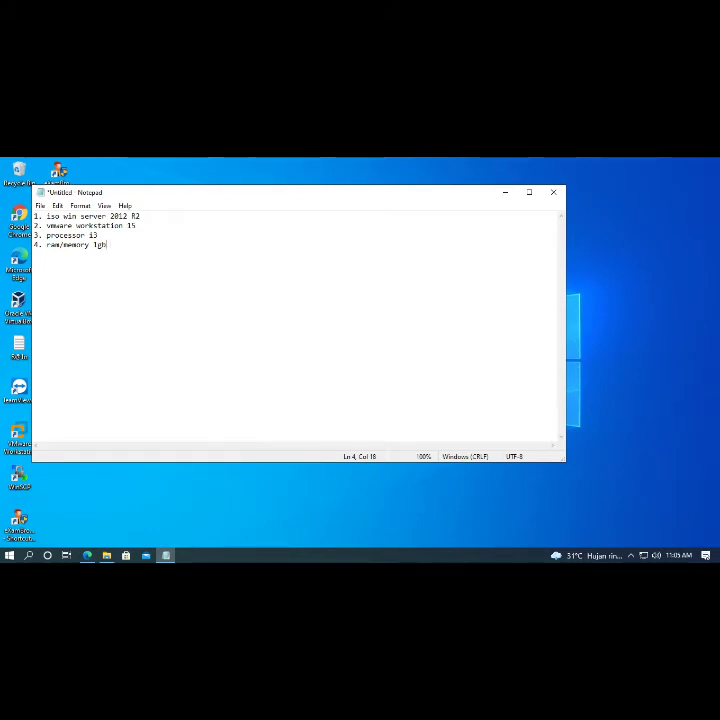
{"action": "key", "text": "Left"}
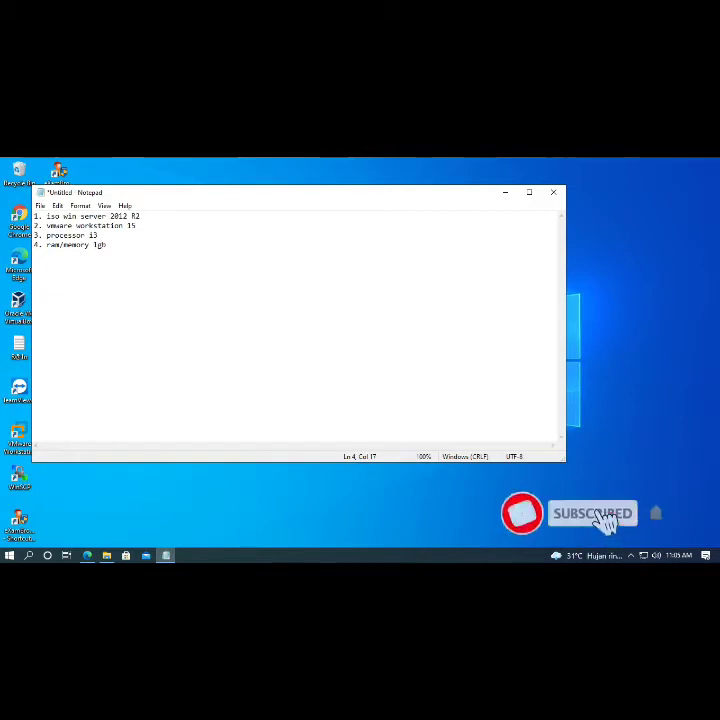
{"action": "key", "text": "Left"}
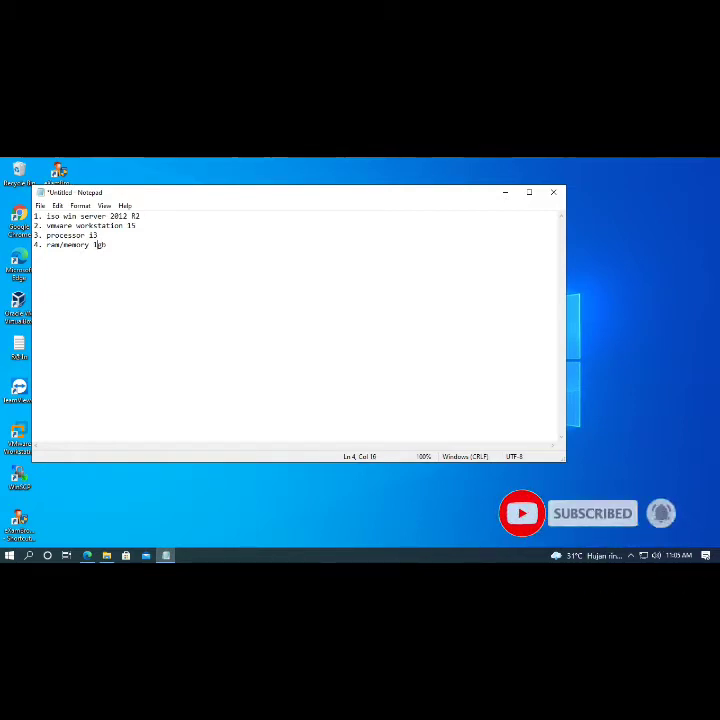
{"action": "key", "text": "BackSpace"}
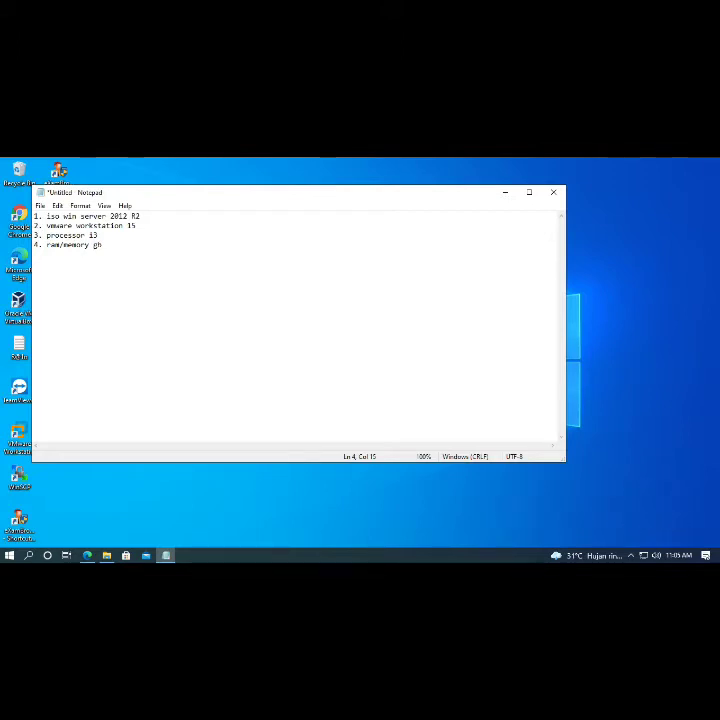
{"action": "type", "text": "12"}
{"action": "key", "text": "Right"}
{"action": "key", "text": "Right"}
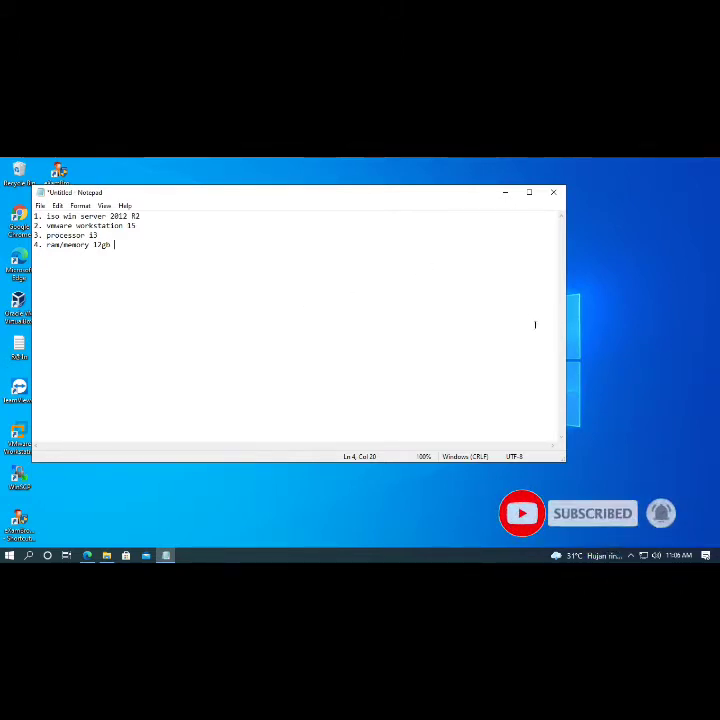
- Minimize Notepad, launch VMware Workstation Pro from the desktop, and start a new virtual machine
{"action": "left_click", "coordinate": [505, 192]}
{"action": "right_click", "coordinate": [209, 327]}
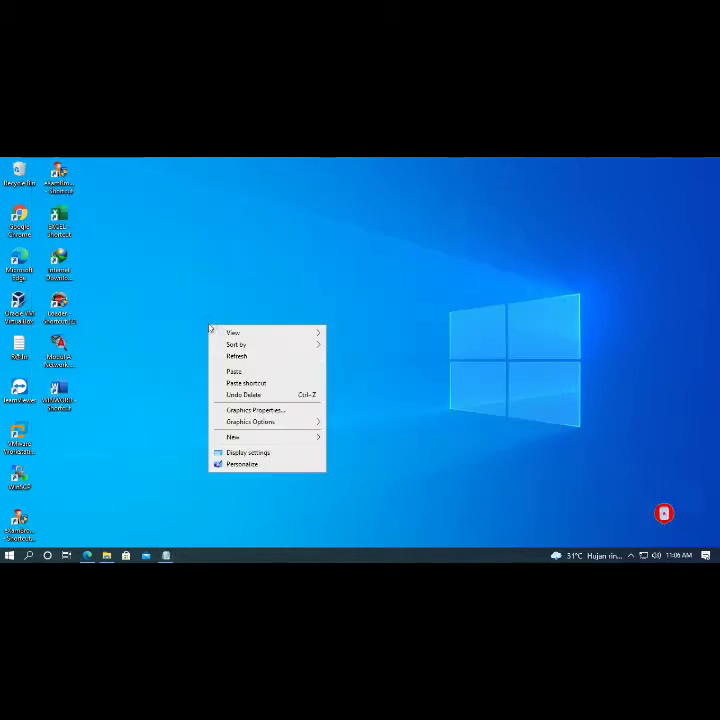
{"action": "left_click", "coordinate": [220, 356]}
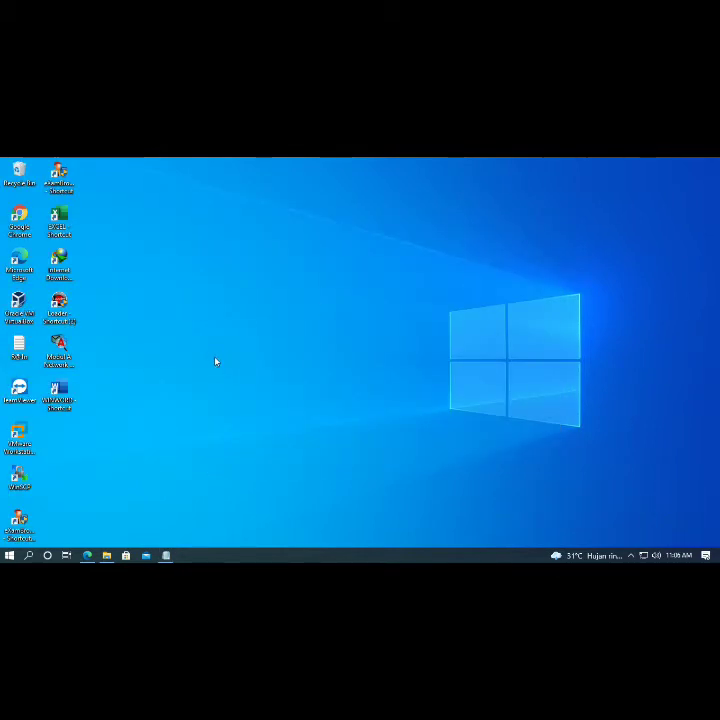
{"action": "left_click", "coordinate": [19, 440]}
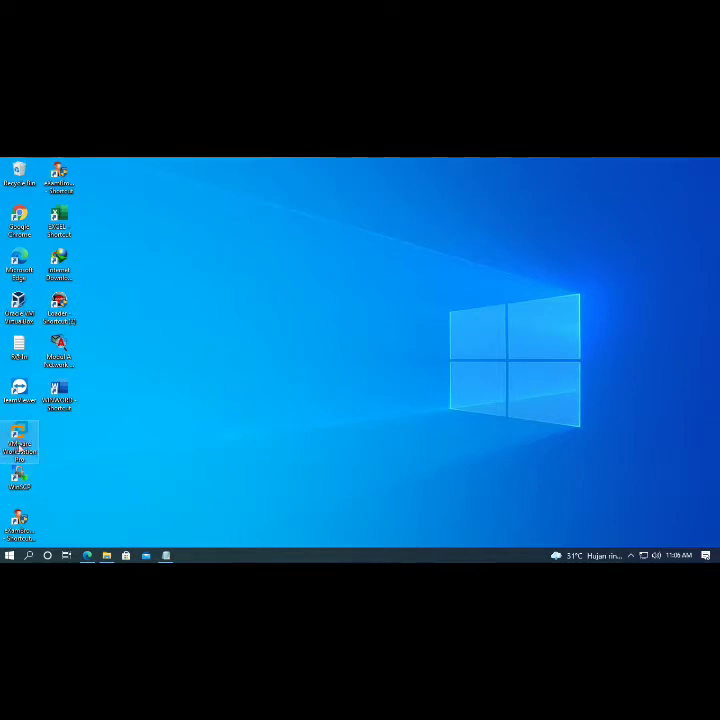
{"action": "double_click", "coordinate": [20, 448]}
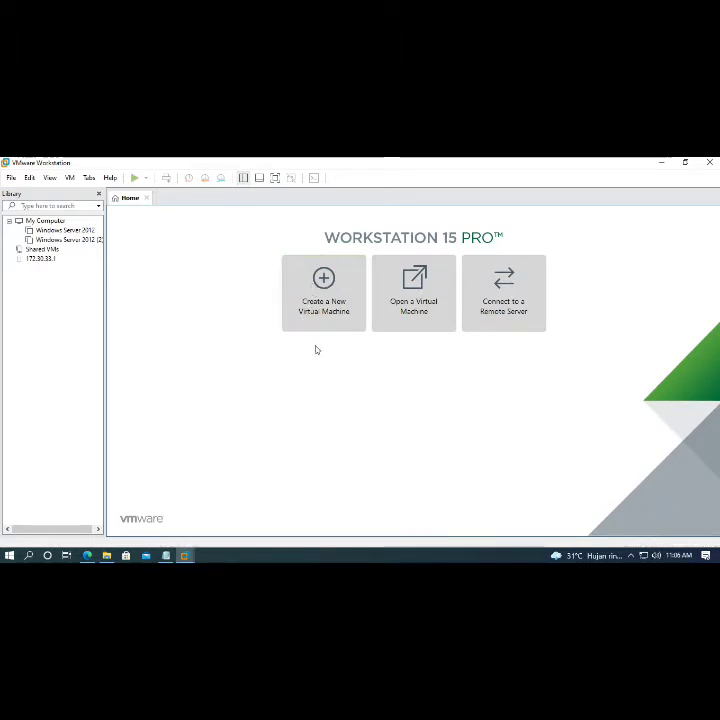
{"action": "left_click", "coordinate": [323, 292]}
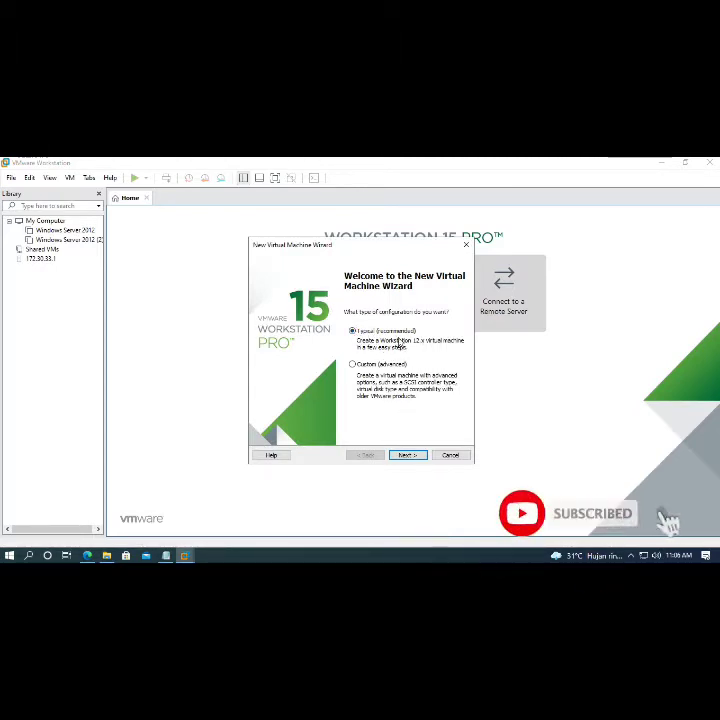
- Choose Installer disc image file (iso) as the installation source and browse for the ISO
{"action": "left_click", "coordinate": [412, 455]}
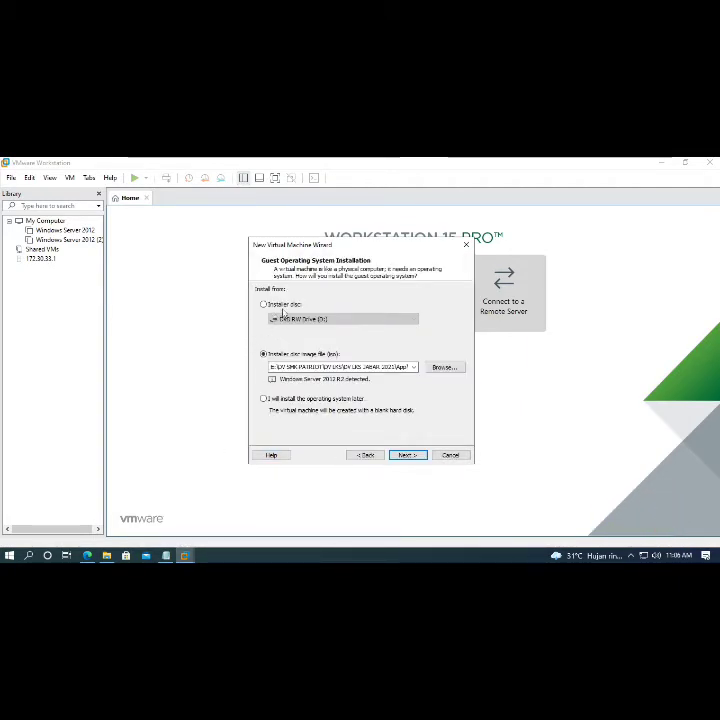
{"action": "left_click", "coordinate": [265, 304]}
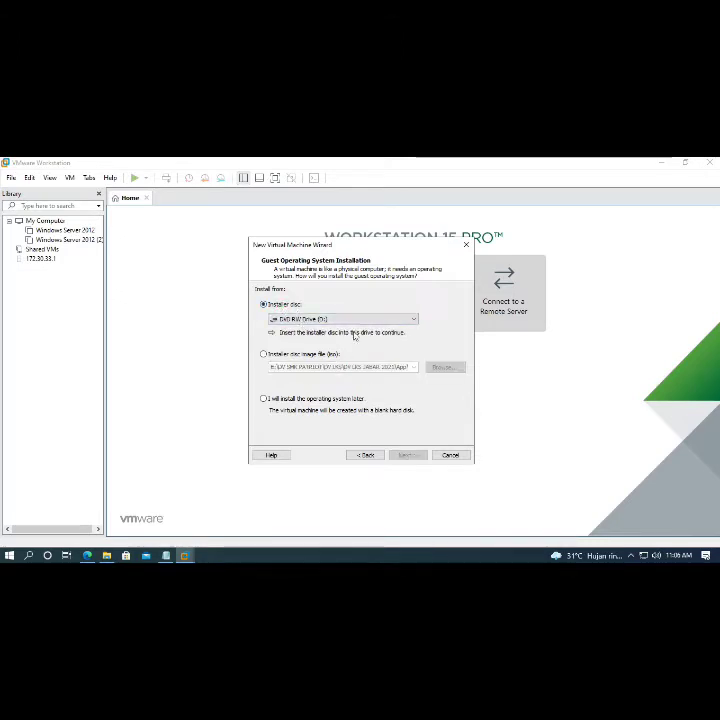
{"action": "left_click", "coordinate": [395, 319]}
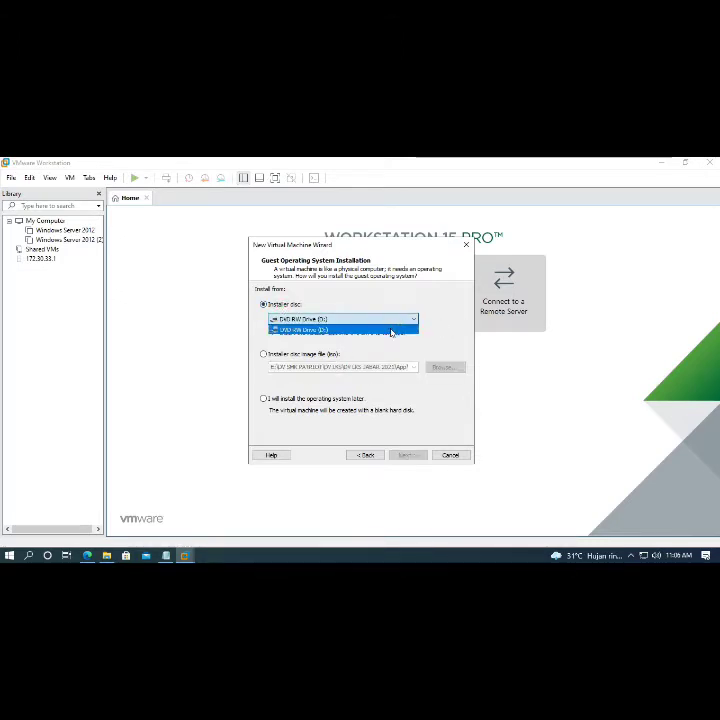
{"action": "left_click", "coordinate": [391, 331]}
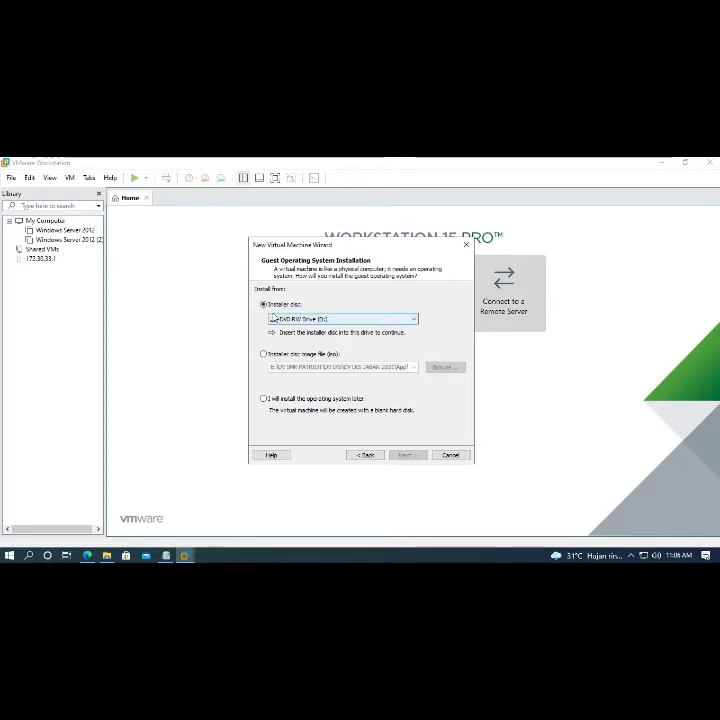
{"action": "left_click", "coordinate": [282, 352]}
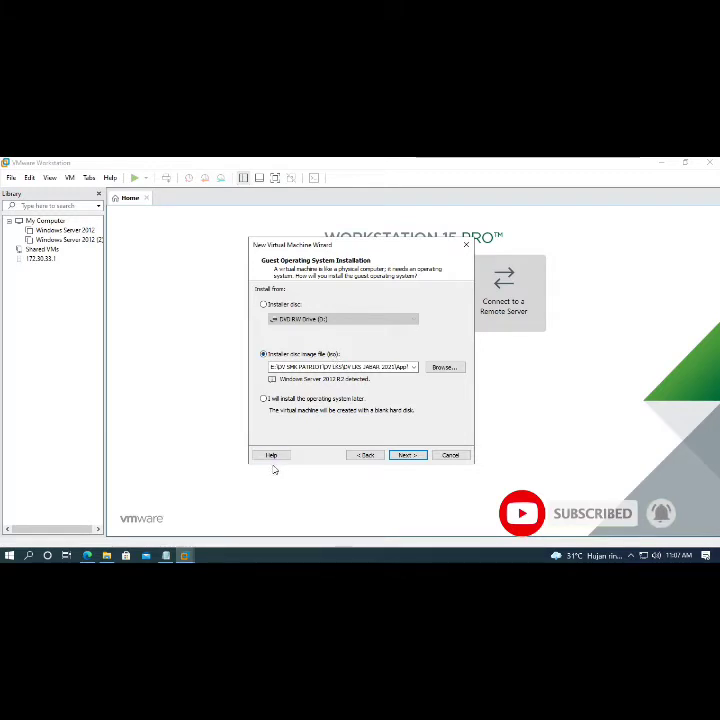
{"action": "left_click", "coordinate": [266, 399]}
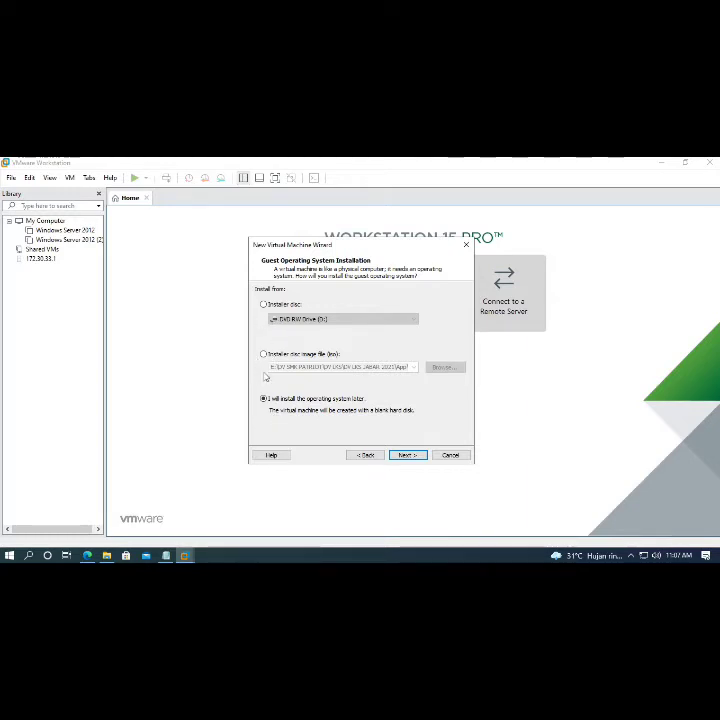
{"action": "left_click", "coordinate": [264, 354]}
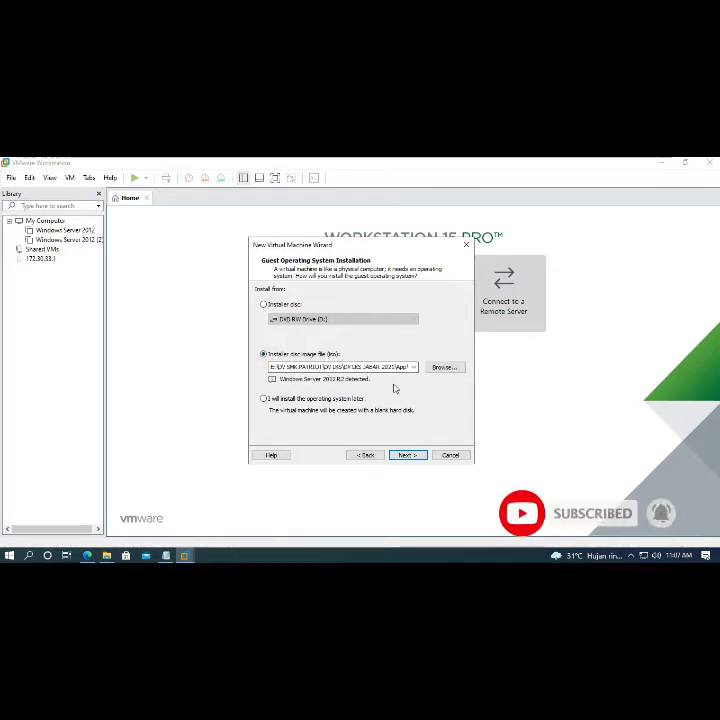
{"action": "left_click", "coordinate": [446, 367]}
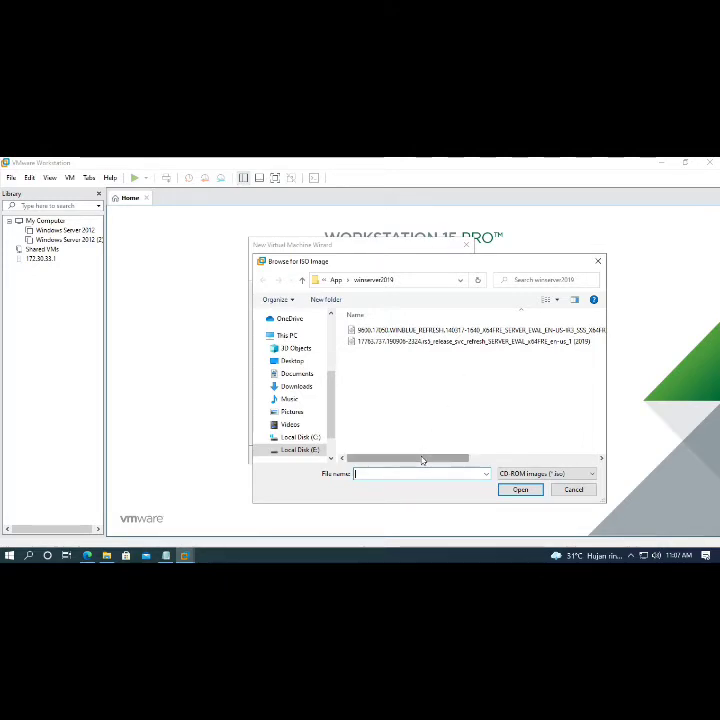
- Pick the first .iso file in the winserver2019 folder as the installer image
{"action": "mouse_move", "coordinate": [422, 459]}
{"action": "left_mouse_down"}
{"action": "mouse_move", "coordinate": [530, 465]}
{"action": "mouse_move", "coordinate": [408, 462]}
{"action": "left_mouse_up"}
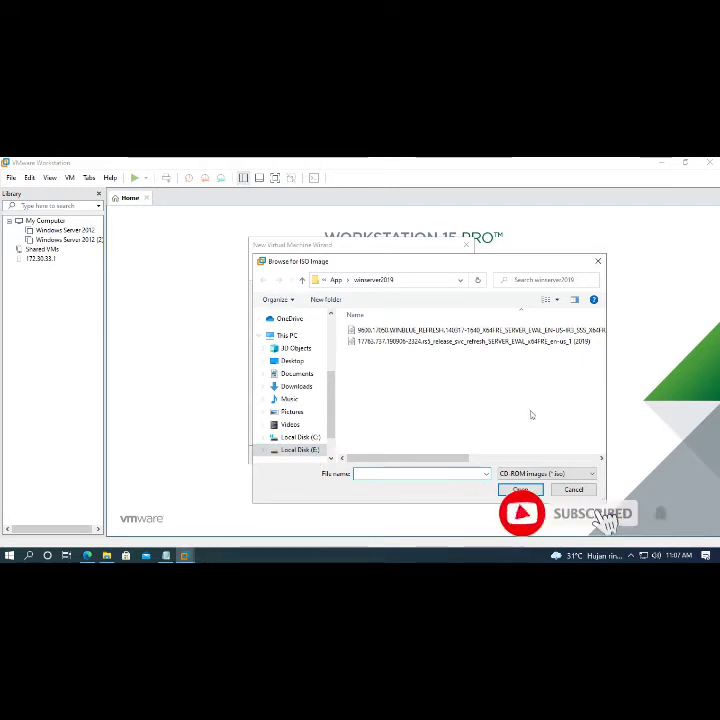
{"action": "left_click_drag", "start_coordinate": [453, 458], "coordinate": [563, 453]}
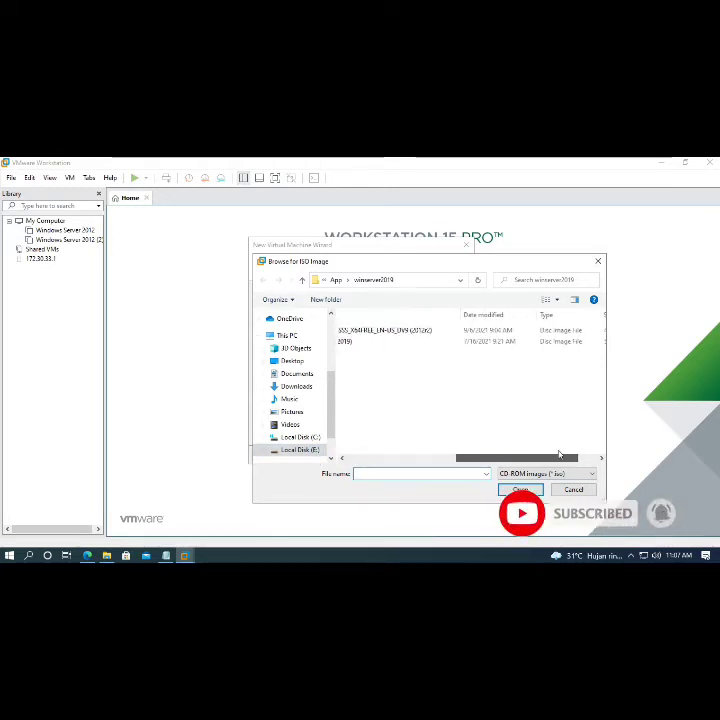
{"action": "left_click", "coordinate": [423, 332]}
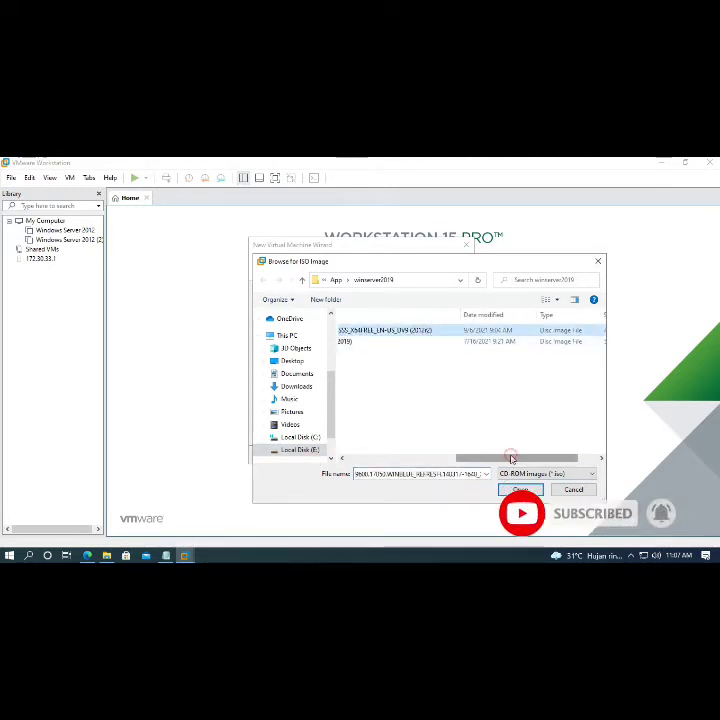
{"action": "left_click_drag", "start_coordinate": [511, 459], "coordinate": [392, 459]}
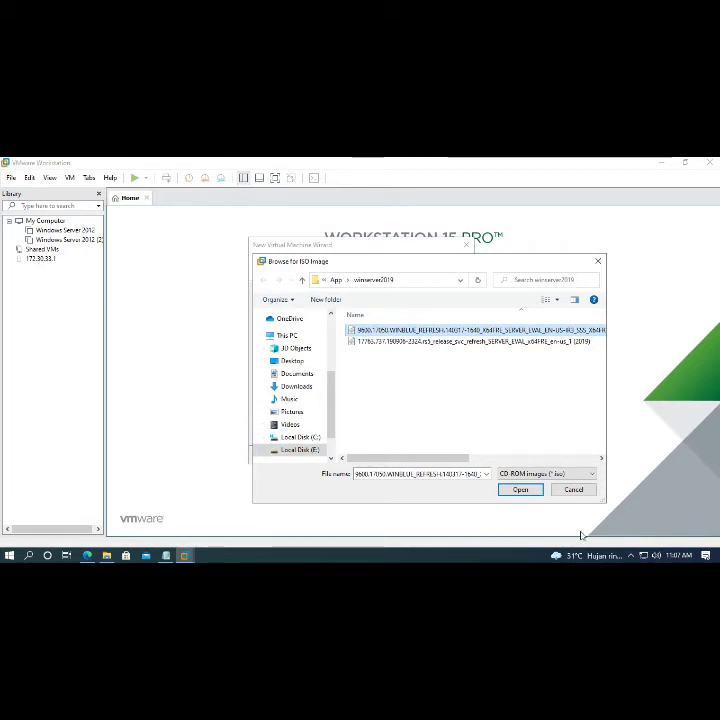
{"action": "left_click", "coordinate": [523, 490]}
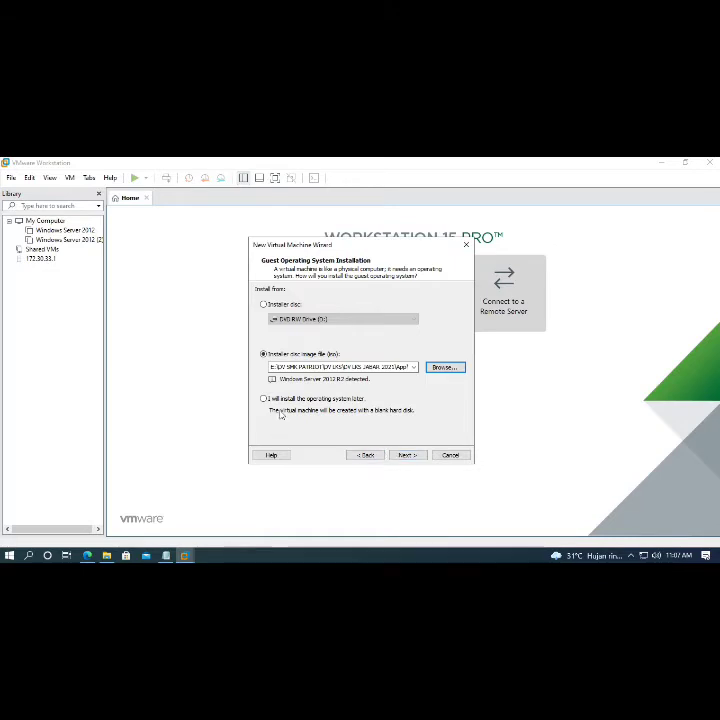
- Replace the default virtual machine name with PRAKTIK-INSTAL-WIN2012R2
{"action": "left_click", "coordinate": [406, 455]}
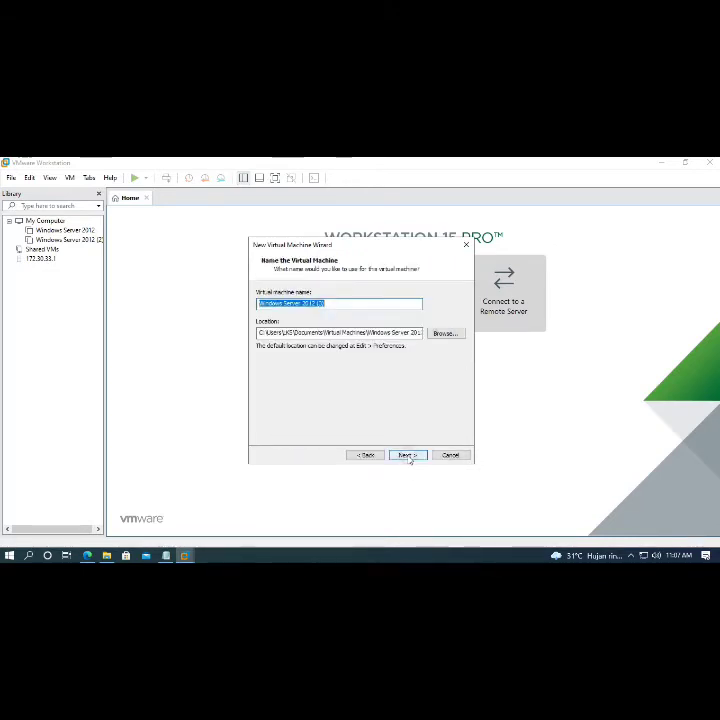
{"action": "left_click", "coordinate": [344, 303]}
{"action": "left_click_drag", "start_coordinate": [352, 304], "coordinate": [194, 302]}
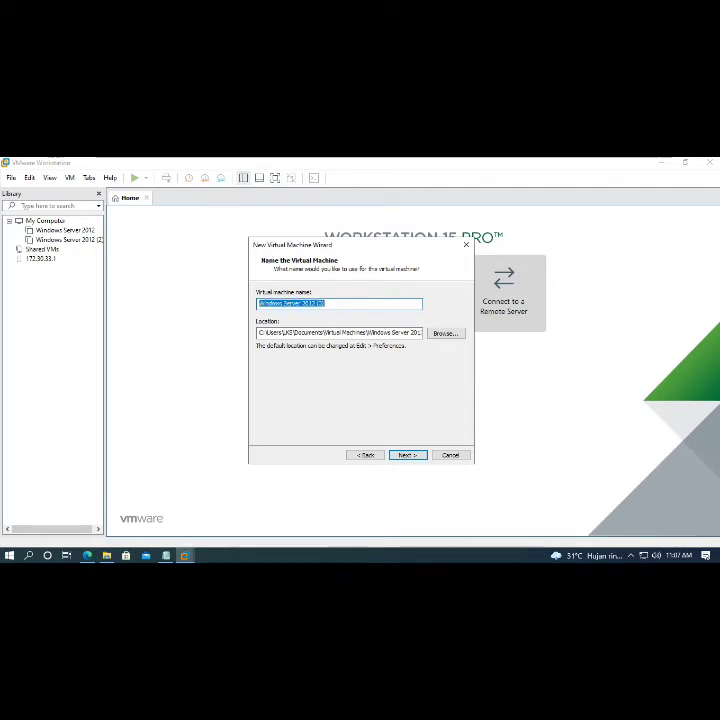
{"action": "type", "text": "SO3"}
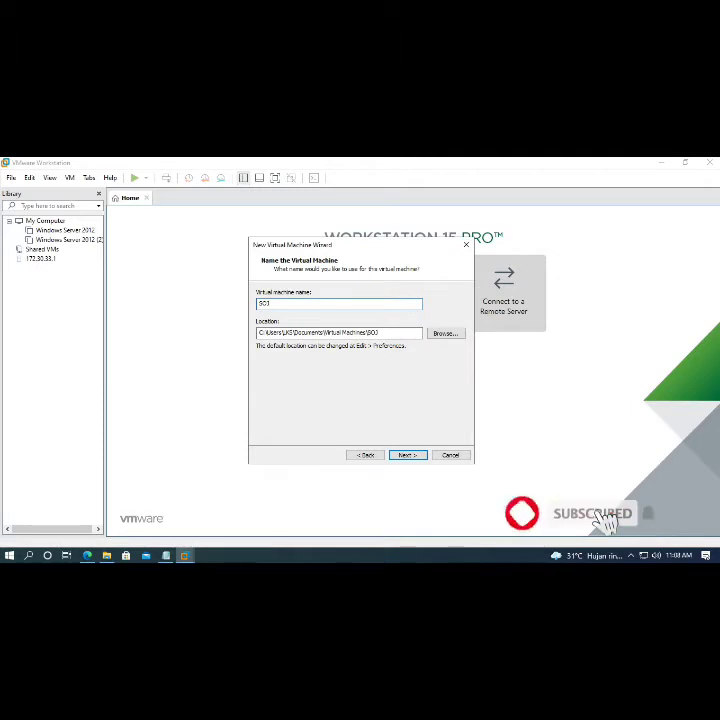
{"action": "type", "text": "-B"}
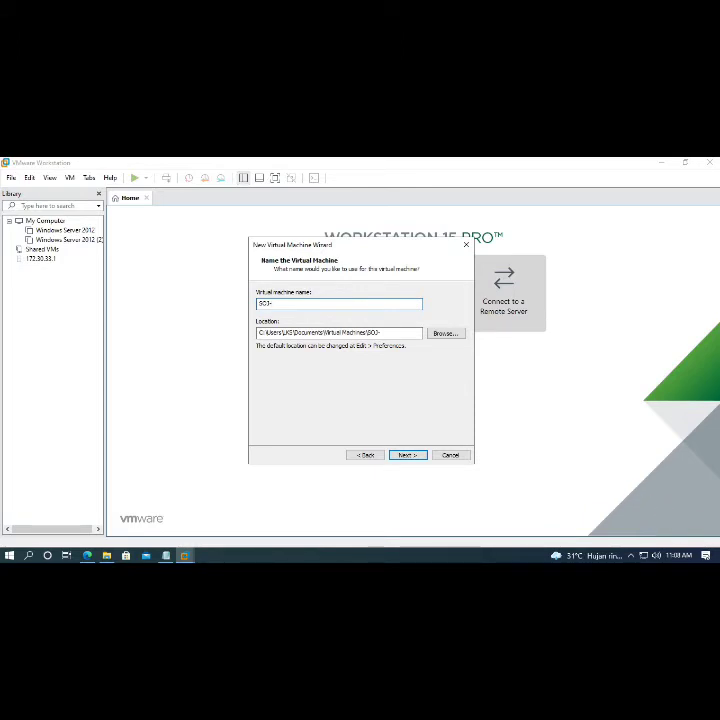
{"action": "key", "text": "BackSpace"}
{"action": "key", "text": "BackSpace"}
{"action": "key", "text": "BackSpace"}
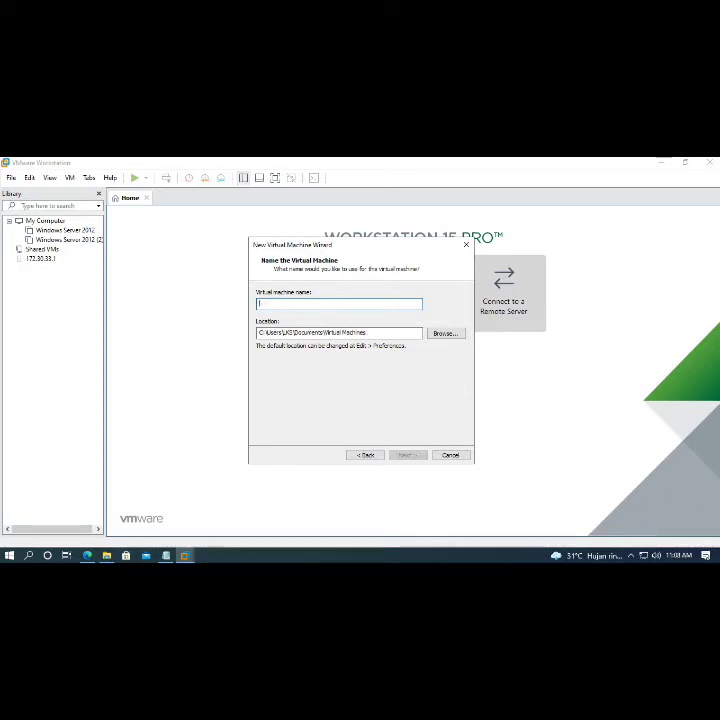
{"action": "type", "text": "1"}
{"action": "key", "text": "BackSpace"}
{"action": "type", "text": "PRA"}
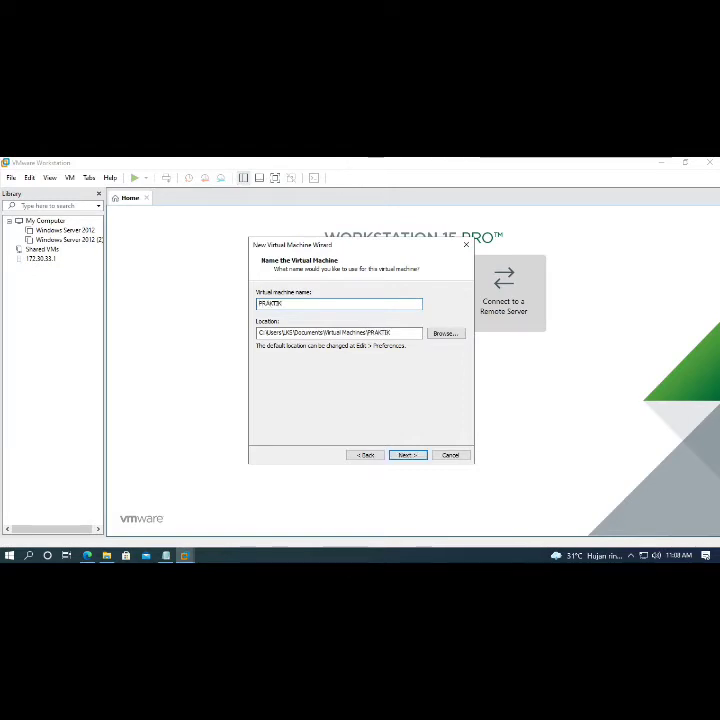
{"action": "type", "text": "KTIK-INST"}
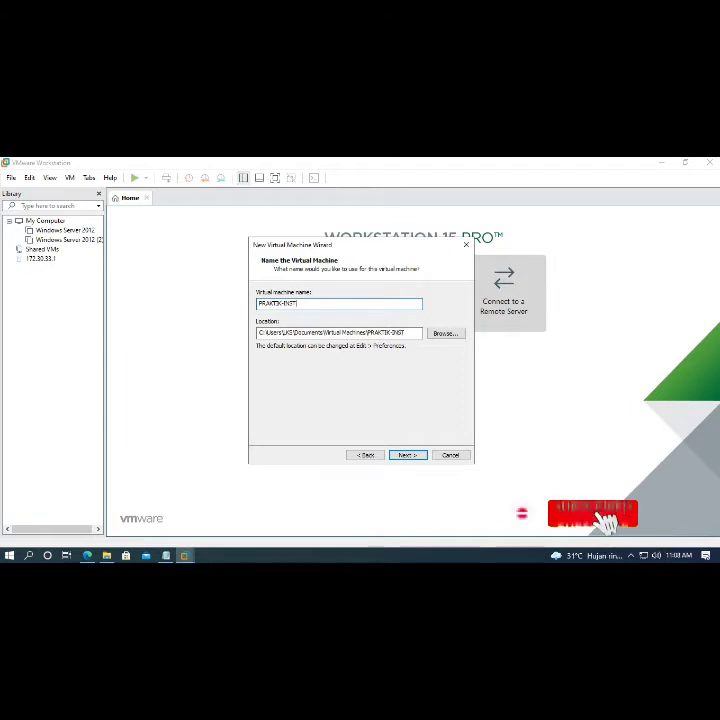
{"action": "type", "text": "AL-20"}
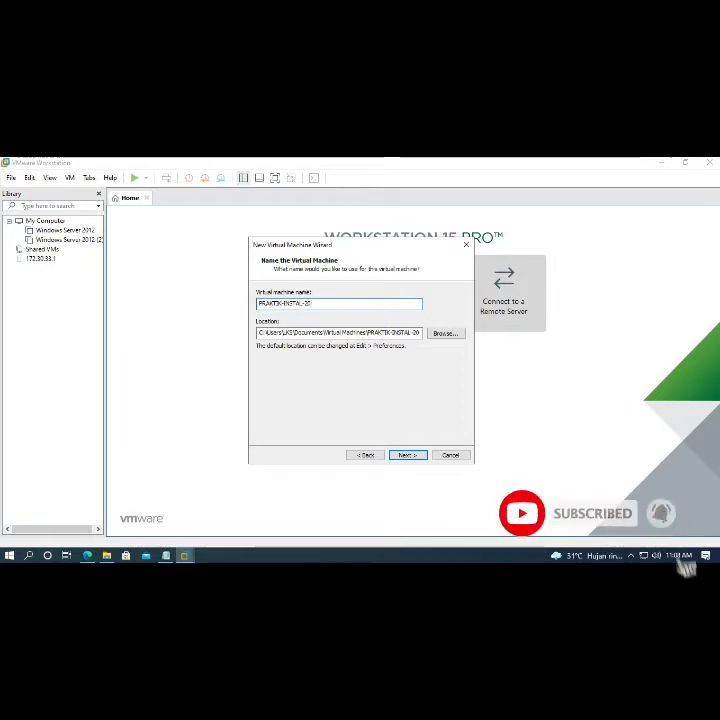
{"action": "type", "text": "12"}
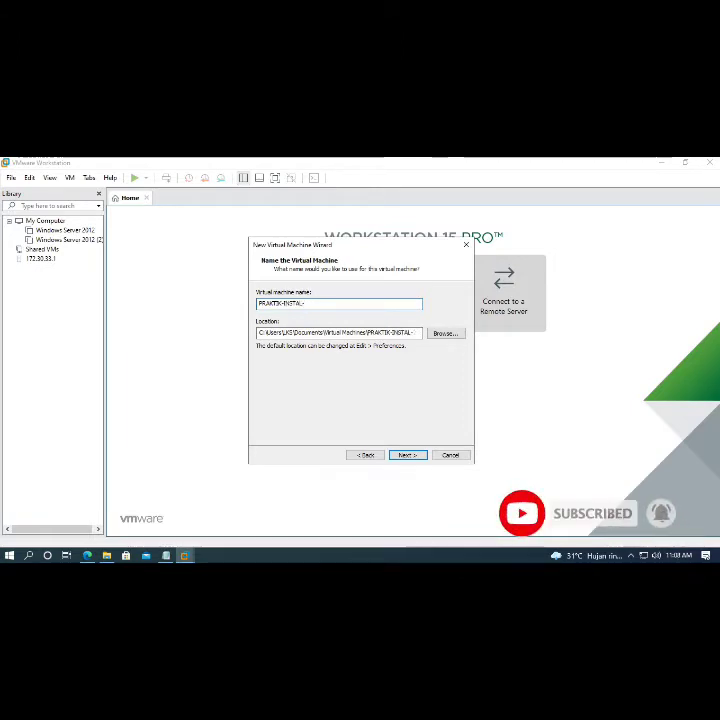
{"action": "type", "text": "N2012R2"}
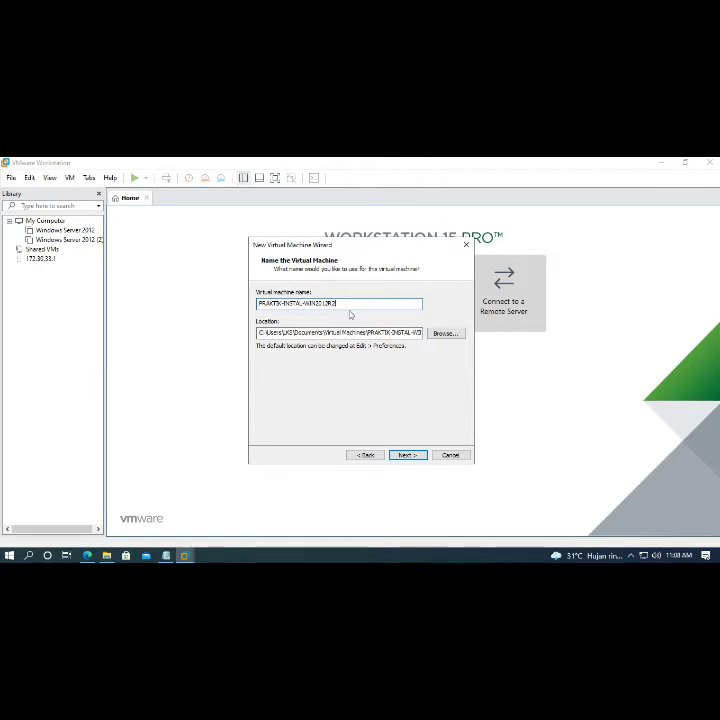
{"action": "left_click", "coordinate": [414, 456]}
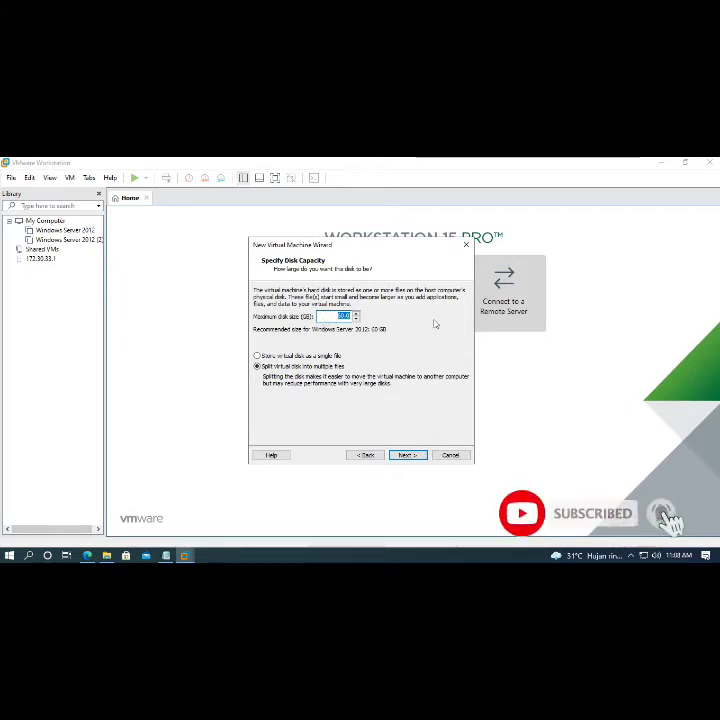
- Set the maximum disk size to 15 GB and open Customize Hardware
{"action": "type", "text": "15"}
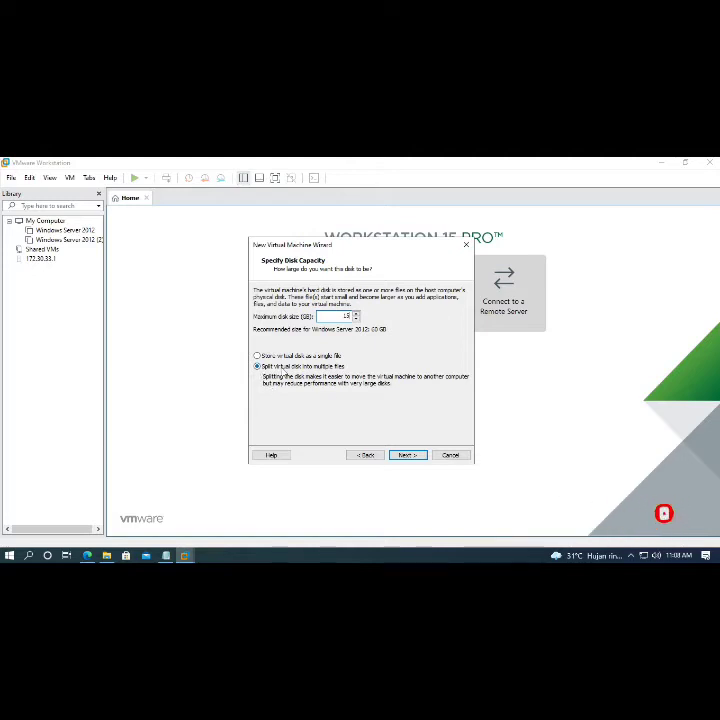
{"action": "left_click", "coordinate": [408, 456]}
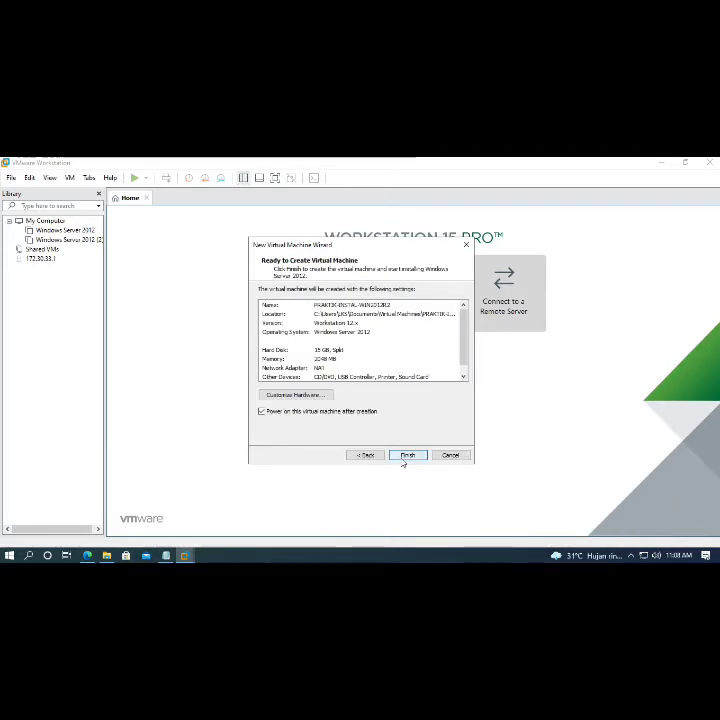
{"action": "left_click", "coordinate": [310, 396]}
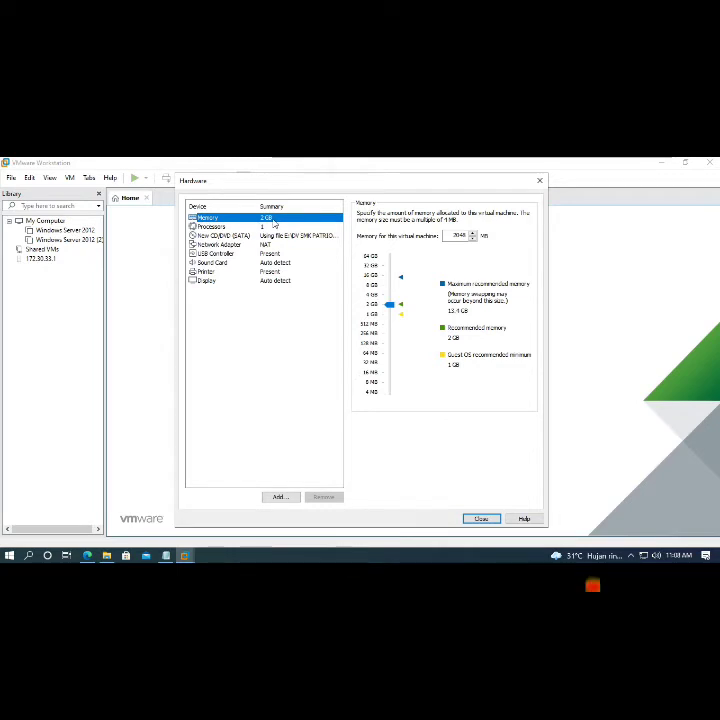
- Set the number of processors to 2 in the hardware settings
{"action": "left_click", "coordinate": [213, 227]}
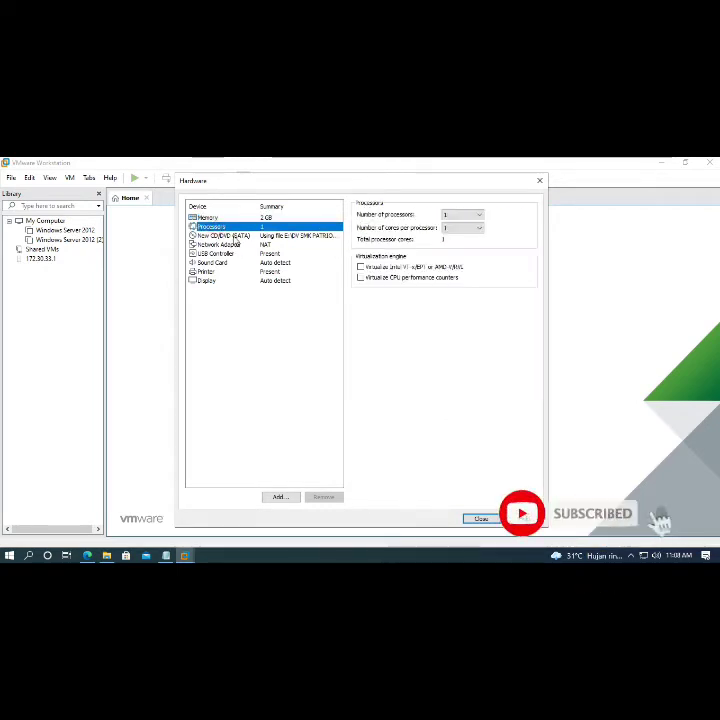
{"action": "left_click", "coordinate": [465, 215]}
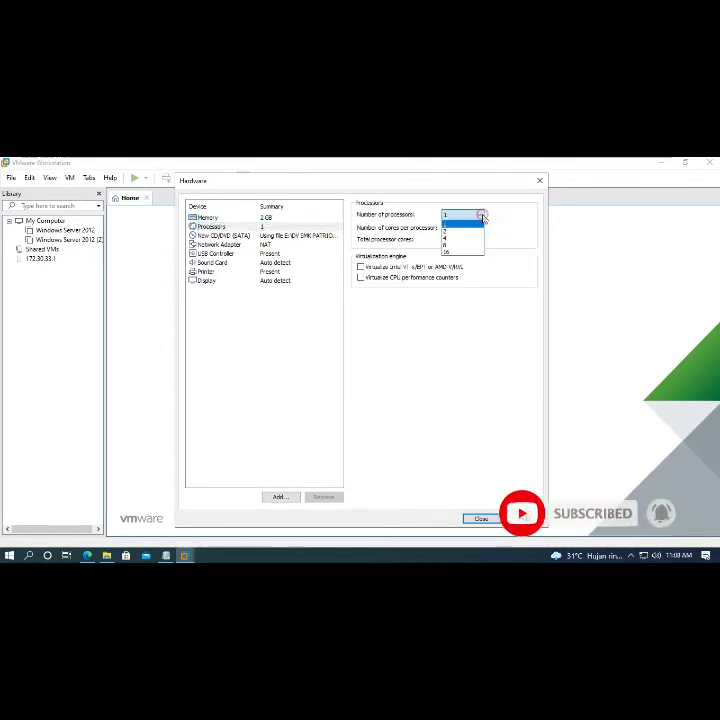
{"action": "left_click", "coordinate": [459, 227]}
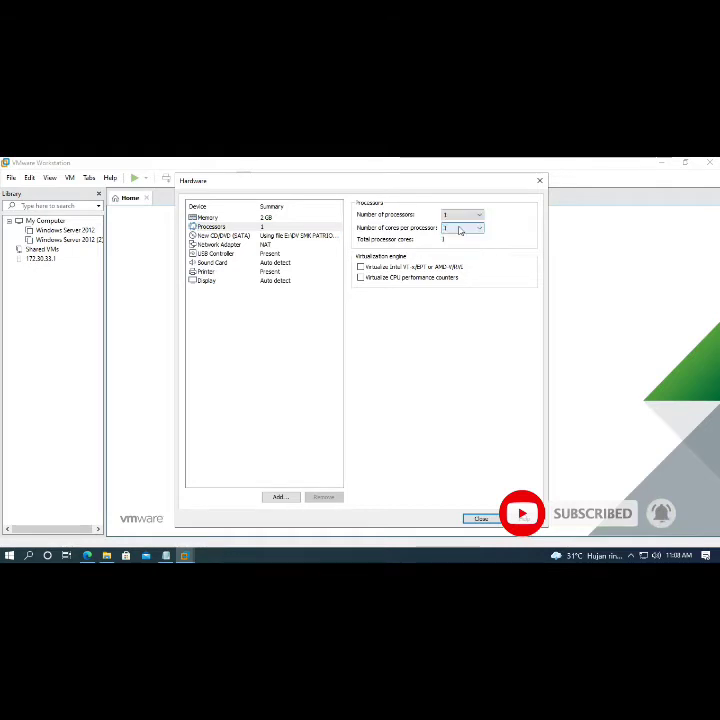
{"action": "left_click", "coordinate": [470, 217]}
{"action": "left_click", "coordinate": [456, 232]}
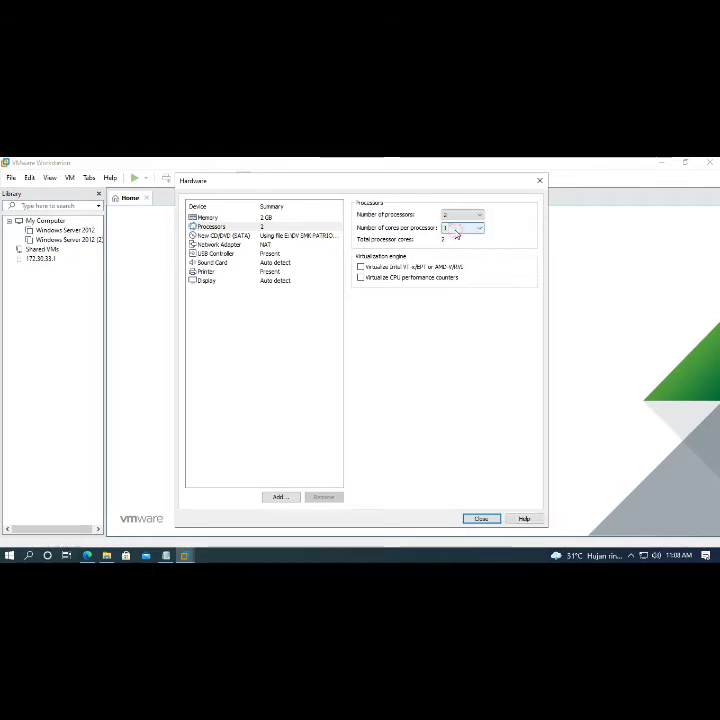
{"action": "left_click", "coordinate": [214, 246]}
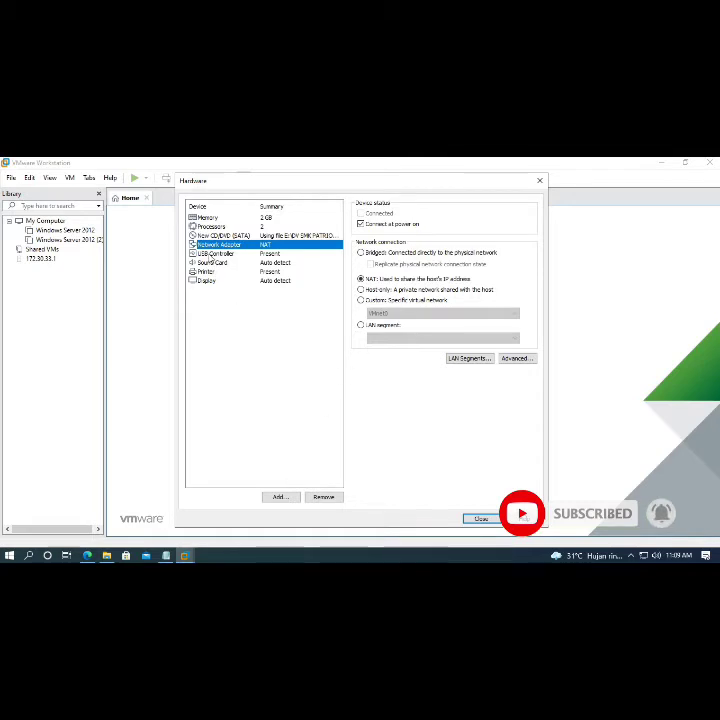
- Add a second network adapter and set the first adapter to Bridged
{"action": "left_click", "coordinate": [280, 497]}
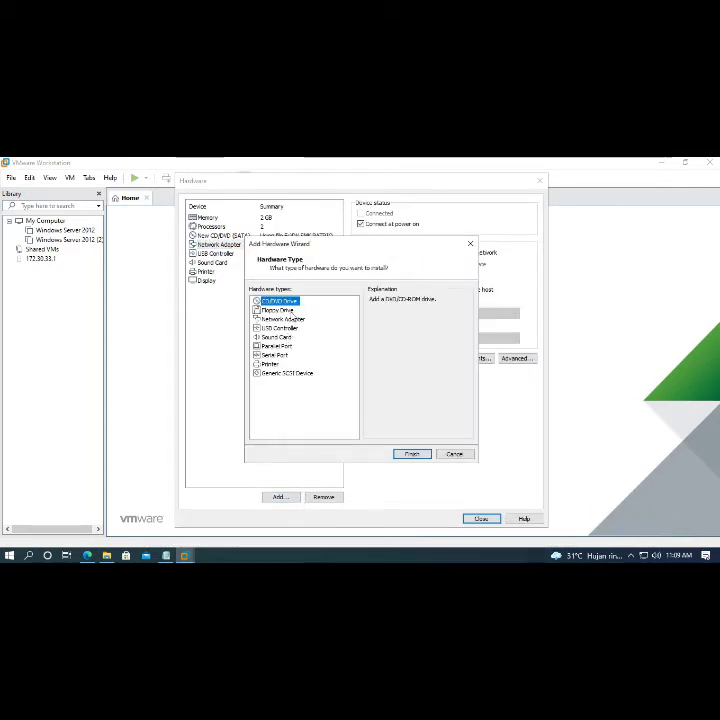
{"action": "left_click", "coordinate": [257, 318]}
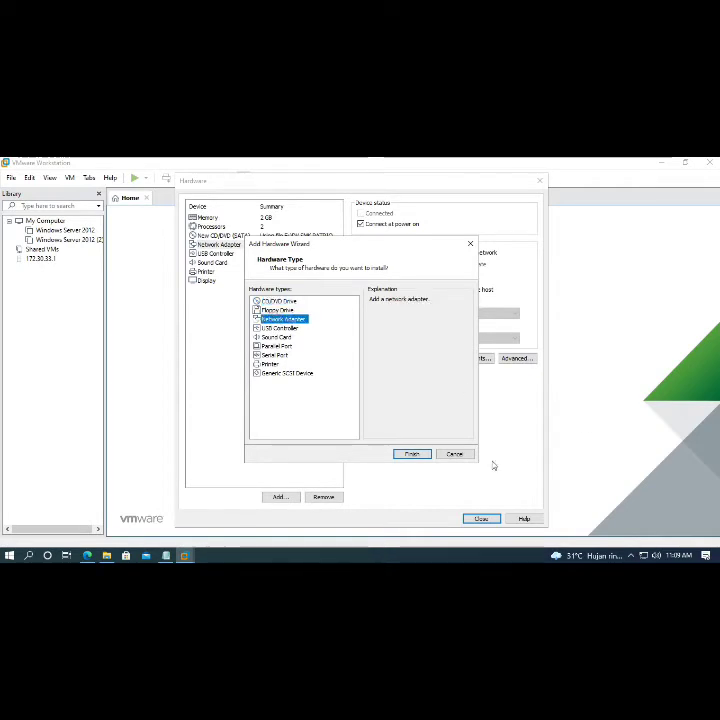
{"action": "left_click", "coordinate": [413, 454]}
{"action": "left_click", "coordinate": [218, 244]}
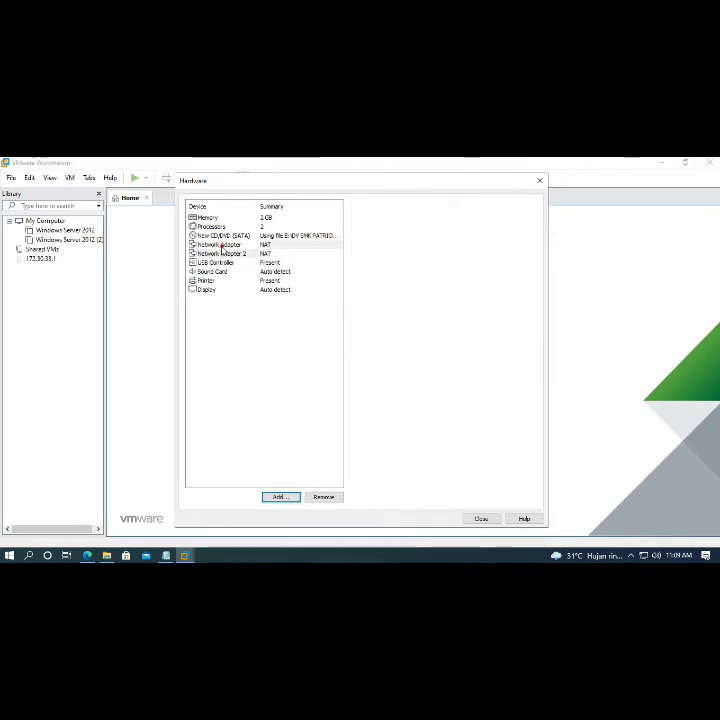
{"action": "left_click", "coordinate": [398, 253]}
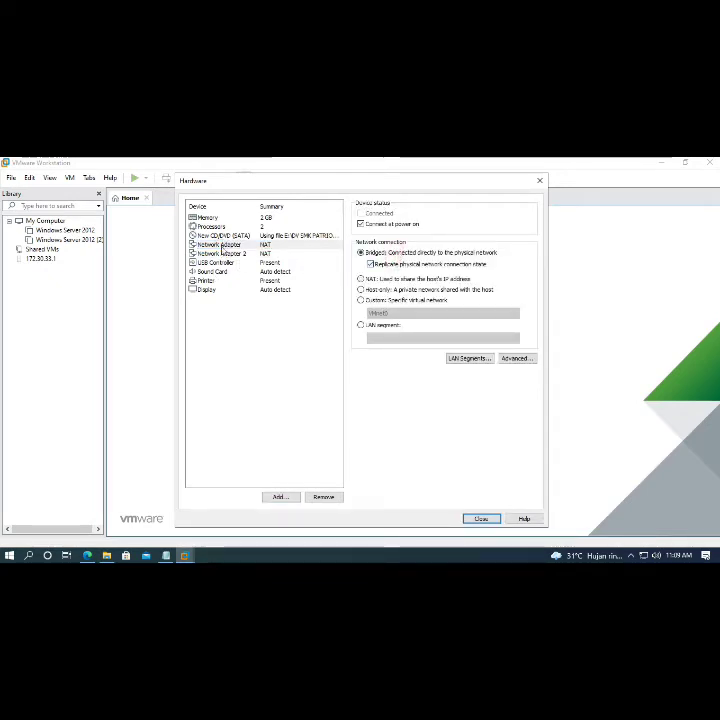
- Put Network Adapter 2 on Custom host-only VMnet1 and review both adapters
{"action": "left_click", "coordinate": [222, 253]}
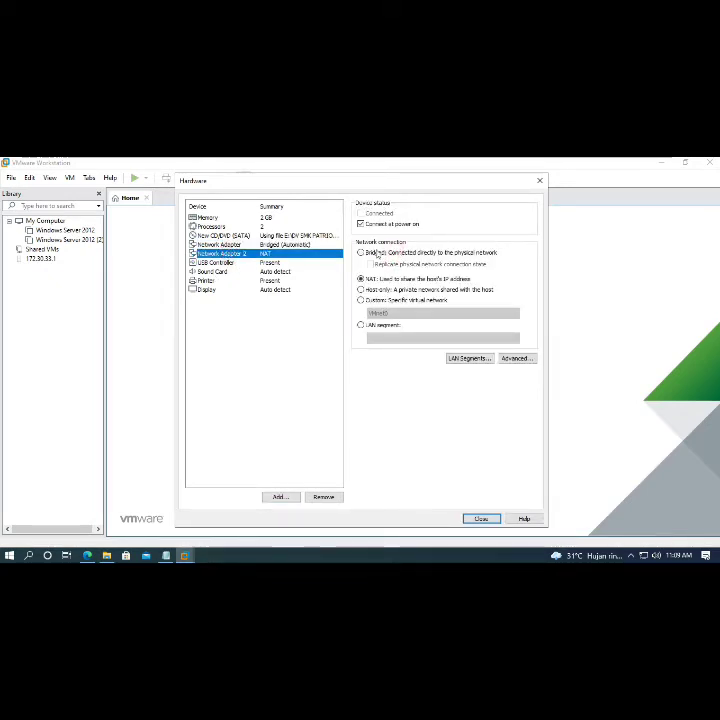
{"action": "left_click", "coordinate": [377, 303]}
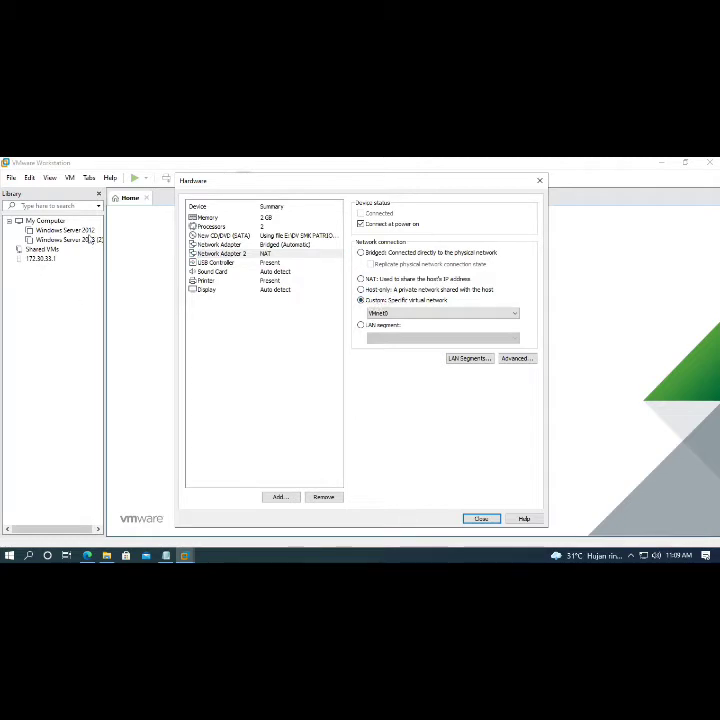
{"action": "left_click", "coordinate": [218, 244]}
{"action": "left_click", "coordinate": [222, 253]}
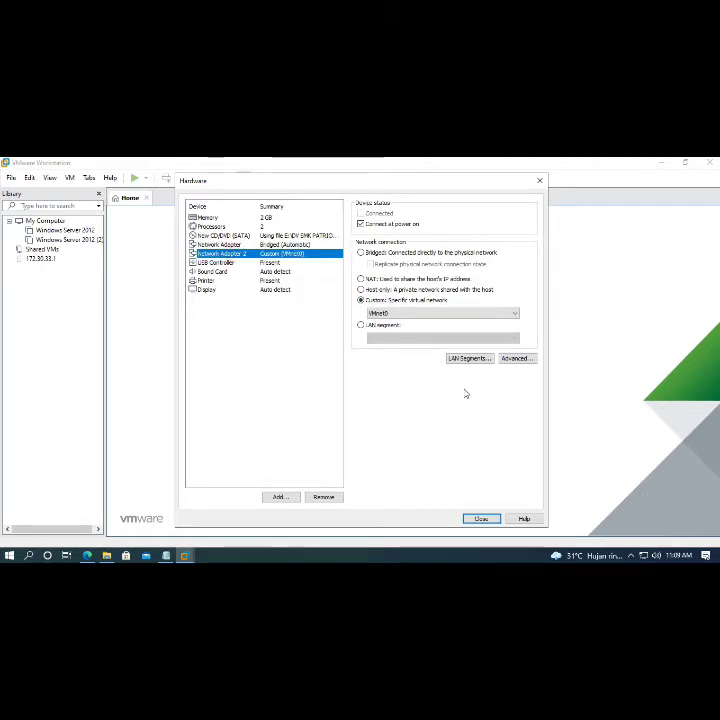
{"action": "left_click", "coordinate": [370, 316]}
{"action": "left_click", "coordinate": [395, 329]}
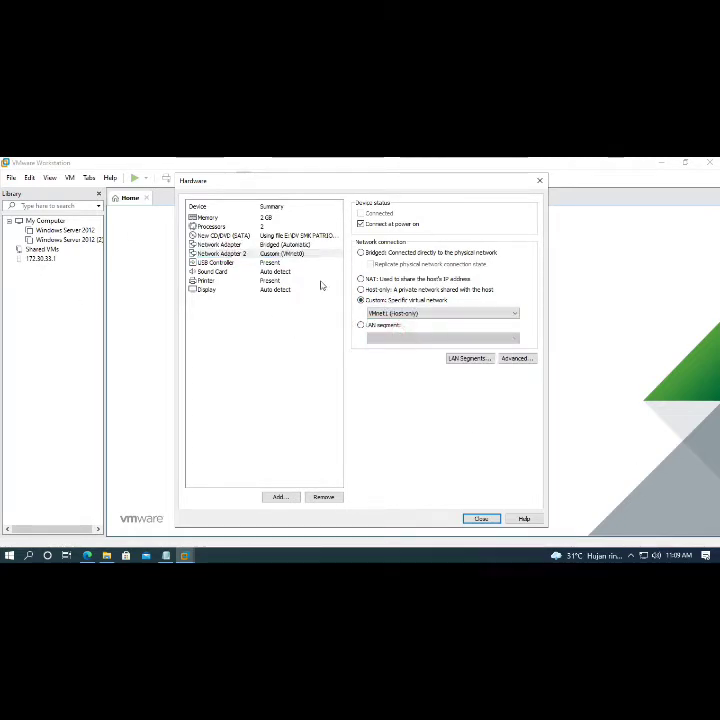
{"action": "left_click", "coordinate": [220, 244]}
{"action": "left_click", "coordinate": [220, 253]}
{"action": "left_click", "coordinate": [214, 245]}
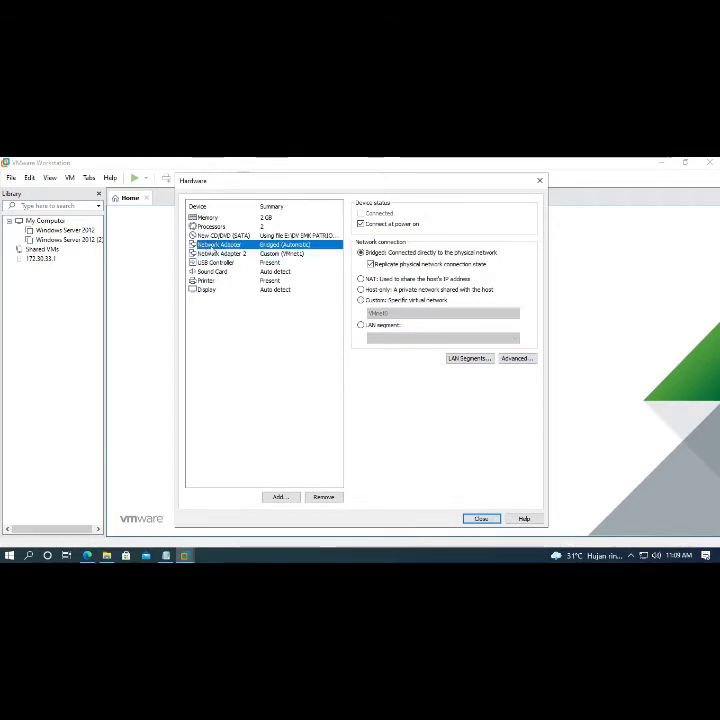
{"action": "left_click", "coordinate": [220, 255]}
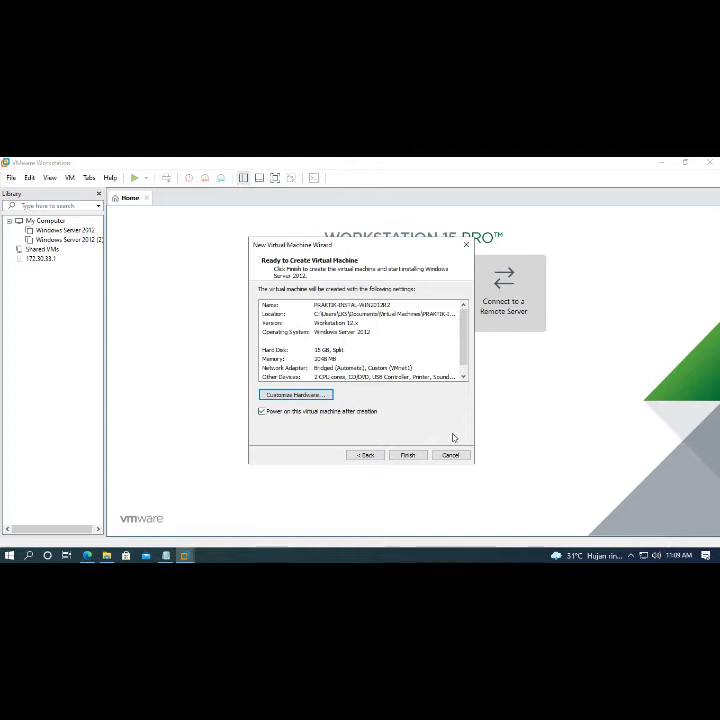
- Finish the wizard so PRAKTIK-INSTAL-WIN2012R2 boots to the Windows Server 2012 R2 Setup language screen
{"action": "left_click", "coordinate": [408, 455]}
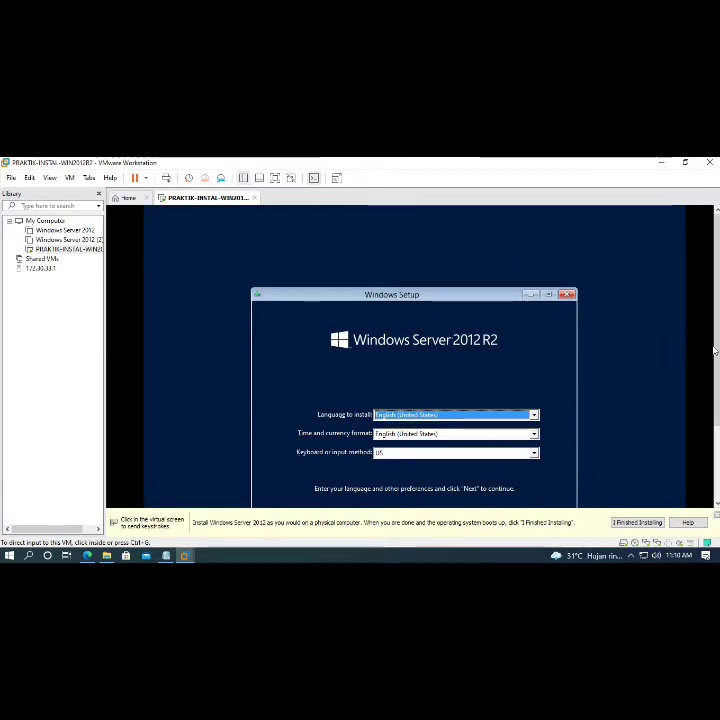
{"action": "left_click_drag", "start_coordinate": [715, 351], "coordinate": [715, 394]}
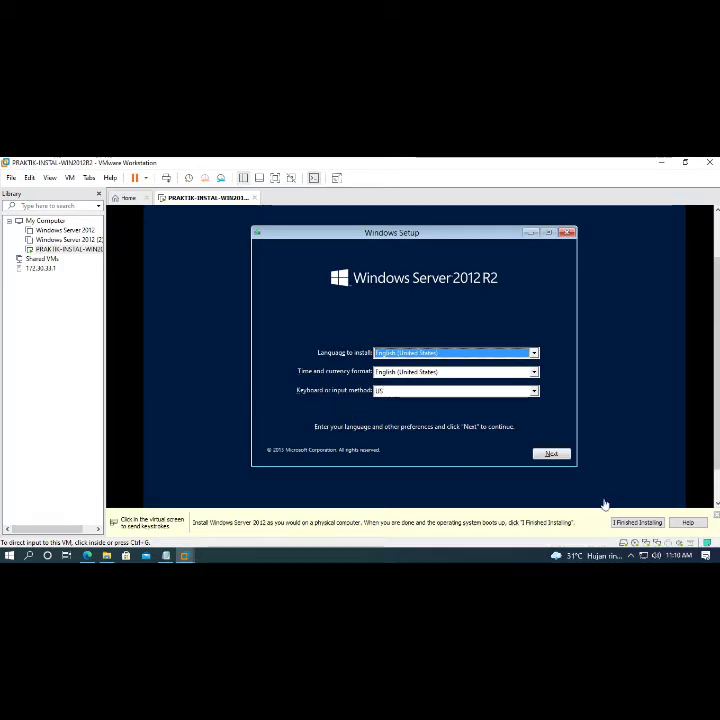
- Accept the language settings, choose Install now, and select Standard Evaluation (Server with a GUI)
{"action": "left_click", "coordinate": [551, 455]}
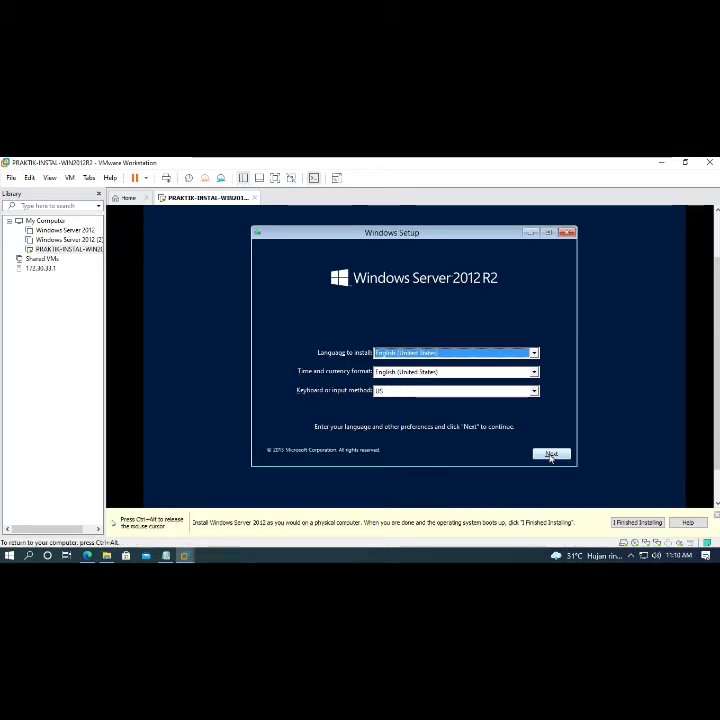
{"action": "left_click", "coordinate": [556, 456]}
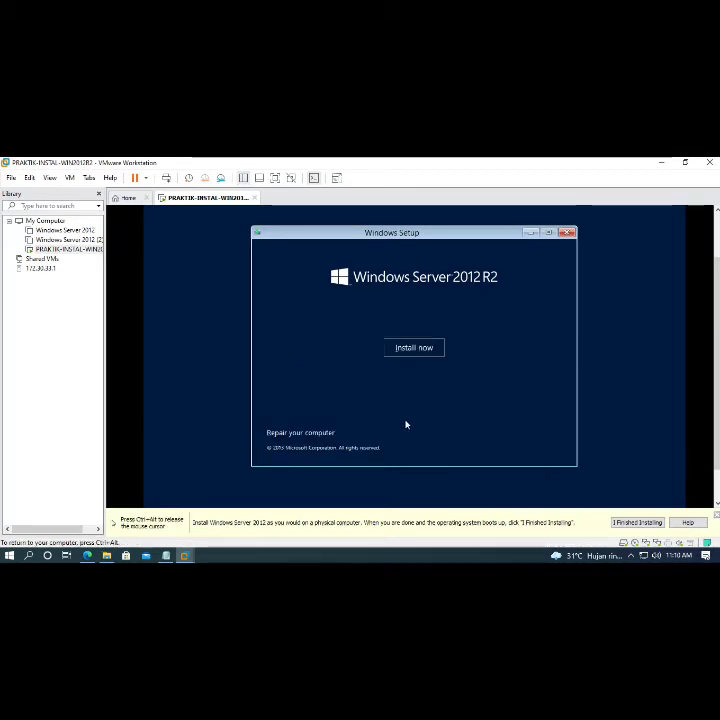
{"action": "left_click", "coordinate": [419, 348]}
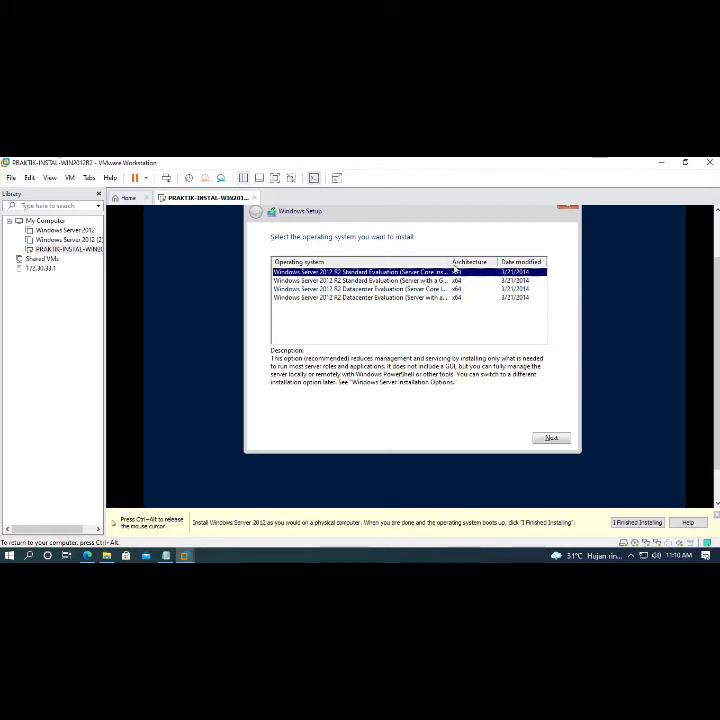
{"action": "left_click_drag", "start_coordinate": [448, 260], "coordinate": [505, 261]}
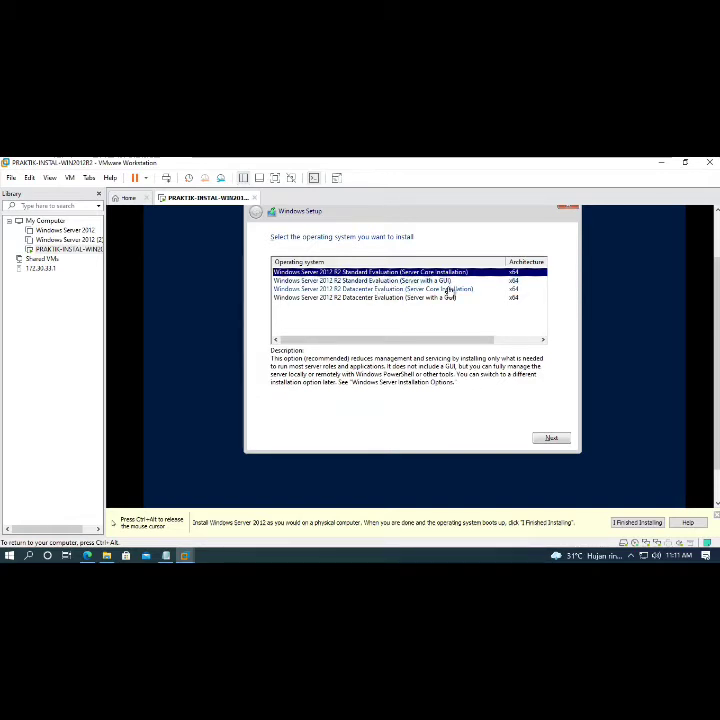
{"action": "left_click", "coordinate": [354, 283]}
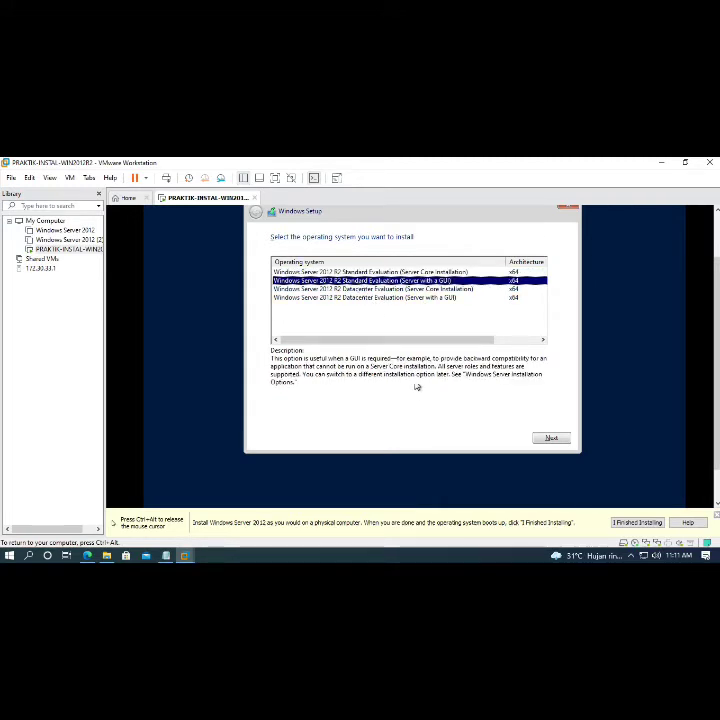
- Continue with the chosen edition and accept the Windows Server license terms
{"action": "left_click", "coordinate": [555, 438]}
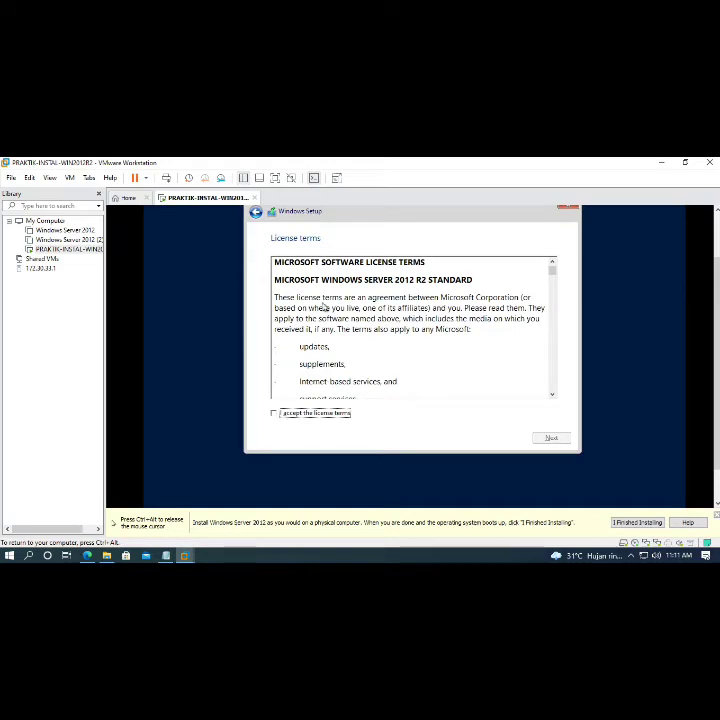
{"action": "left_click_drag", "start_coordinate": [551, 270], "coordinate": [557, 400]}
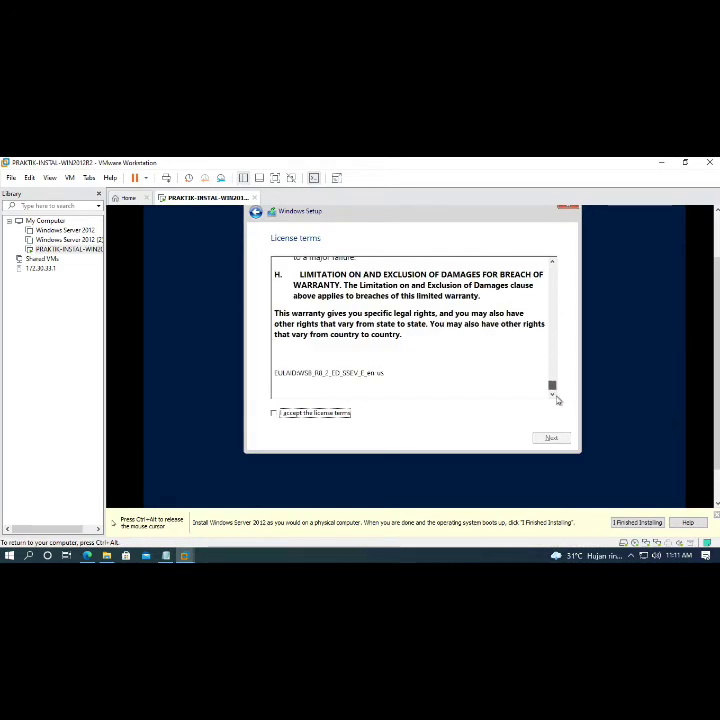
{"action": "left_click", "coordinate": [274, 414]}
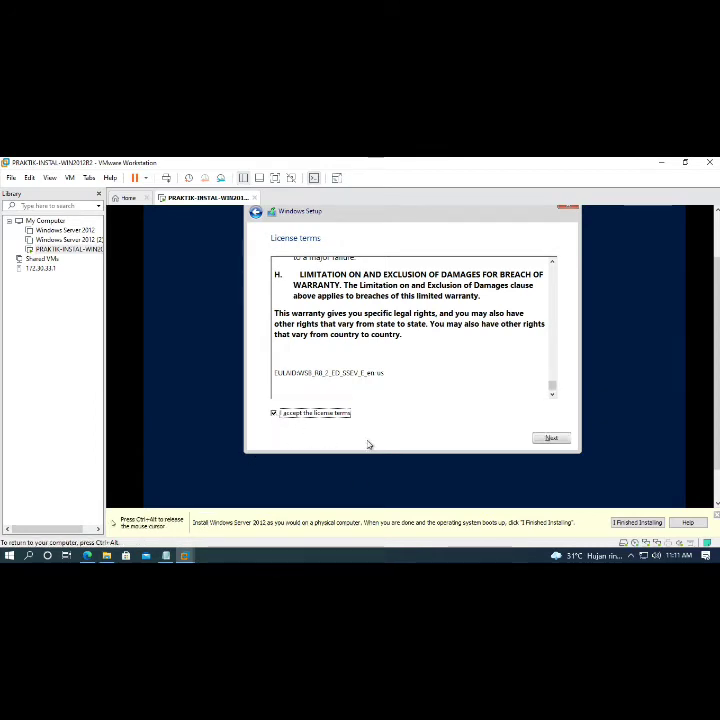
{"action": "left_click", "coordinate": [551, 439]}
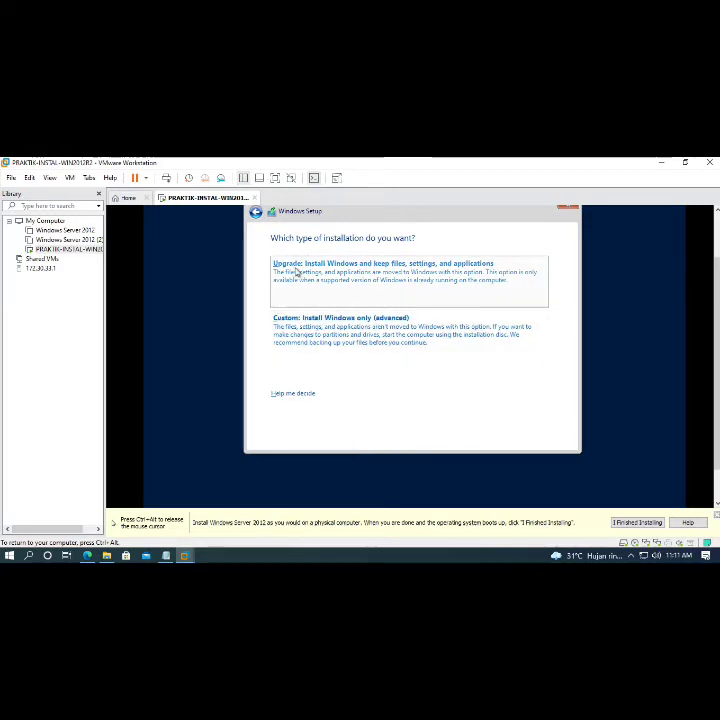
- Choose Custom install and create a 15360 MB partition, accepting the extra System Reserved partition
{"action": "left_click", "coordinate": [356, 340]}
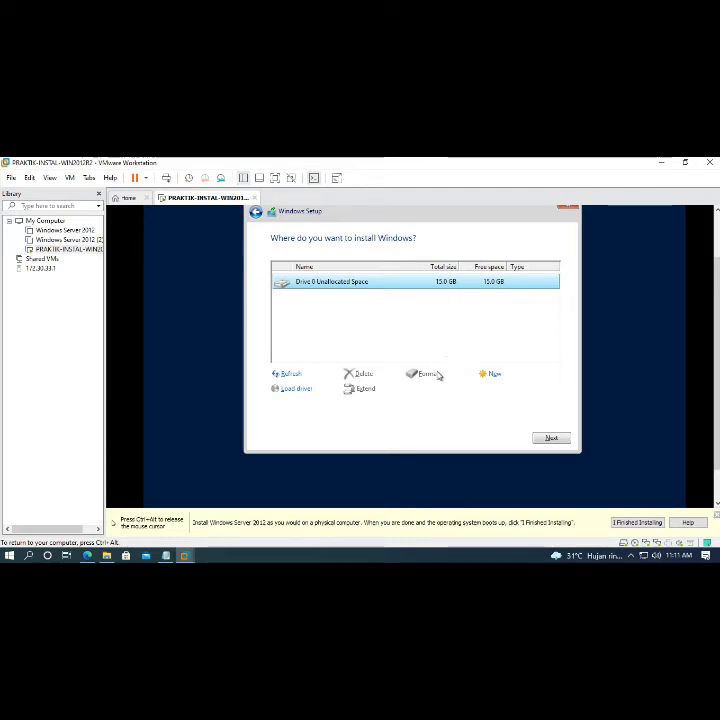
{"action": "left_click", "coordinate": [493, 374]}
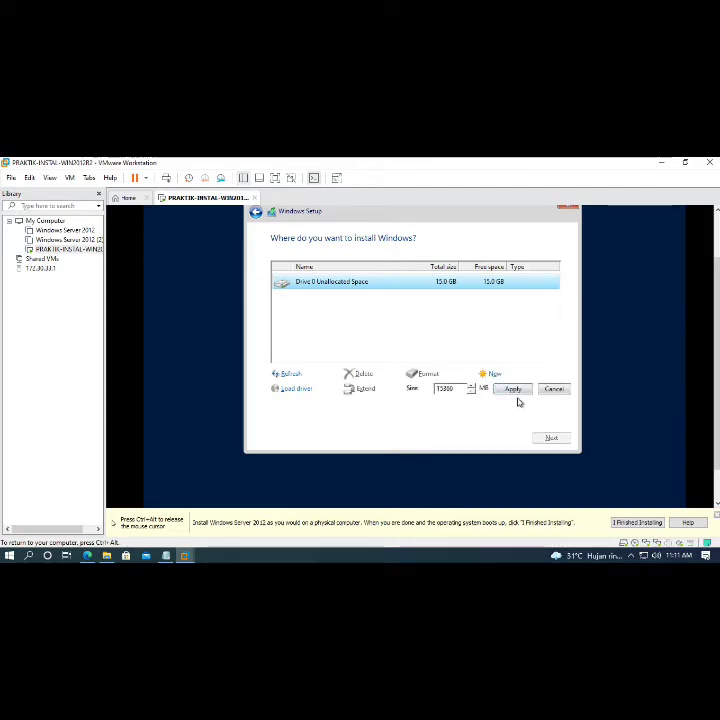
{"action": "left_click", "coordinate": [513, 389]}
{"action": "left_click", "coordinate": [494, 390]}
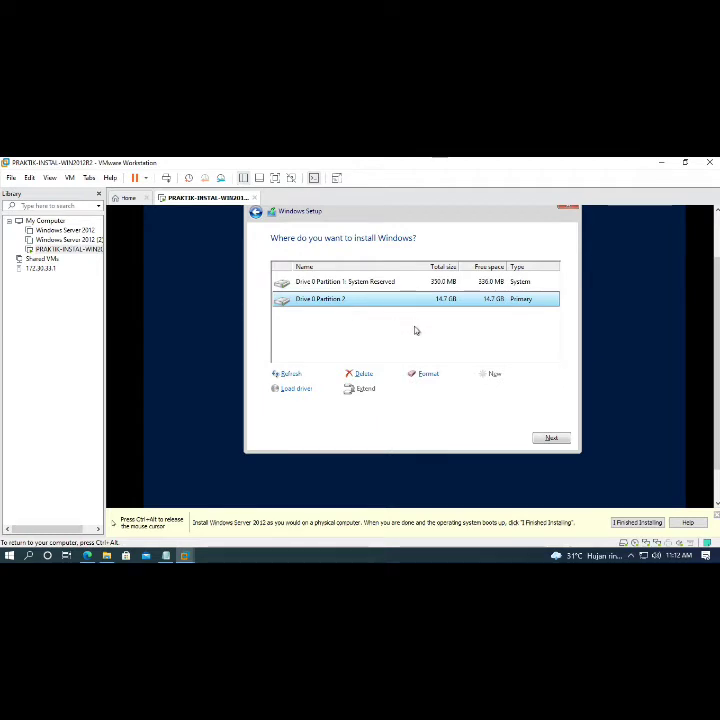
- Install Windows onto Partition 2 and let setup run until the Administrator password page
{"action": "left_click", "coordinate": [551, 439]}
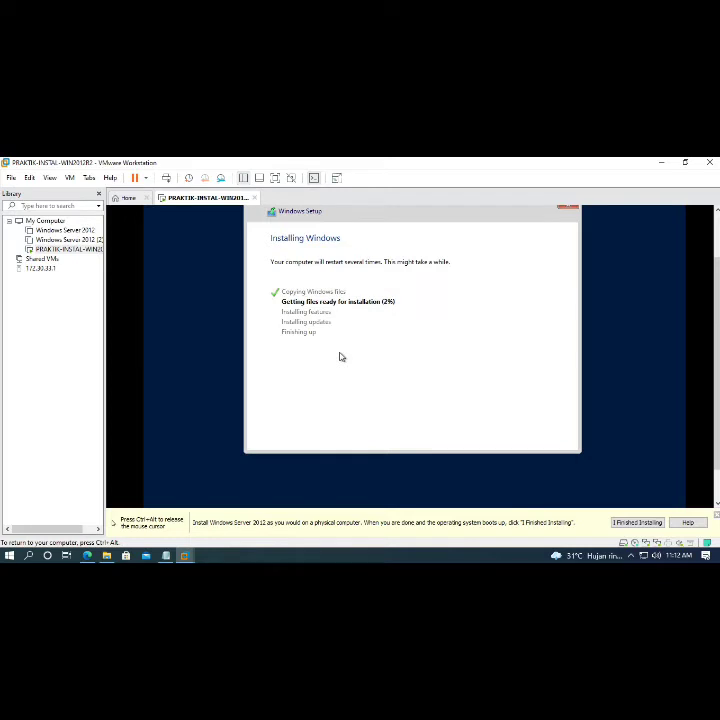
{"action": "key", "text": "ctrl+alt"}
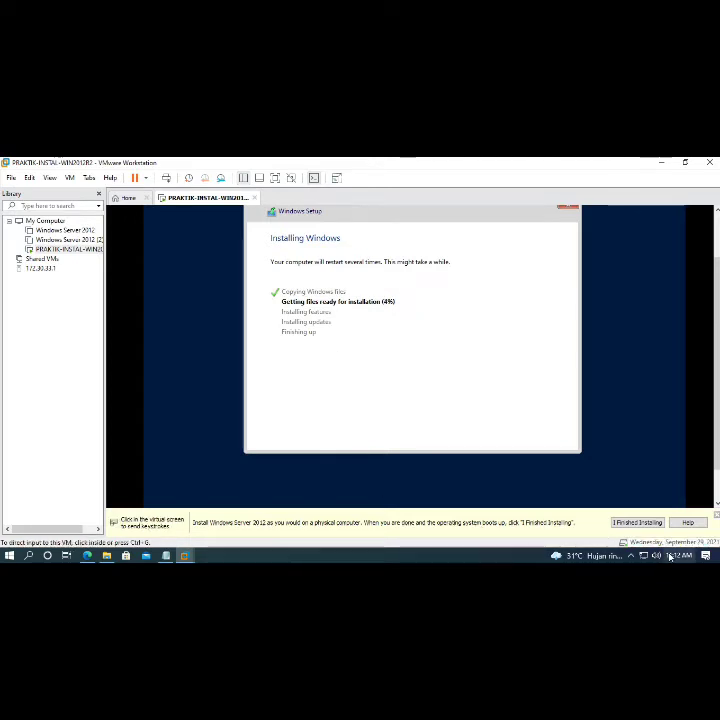
{"action": "left_click", "coordinate": [482, 432]}
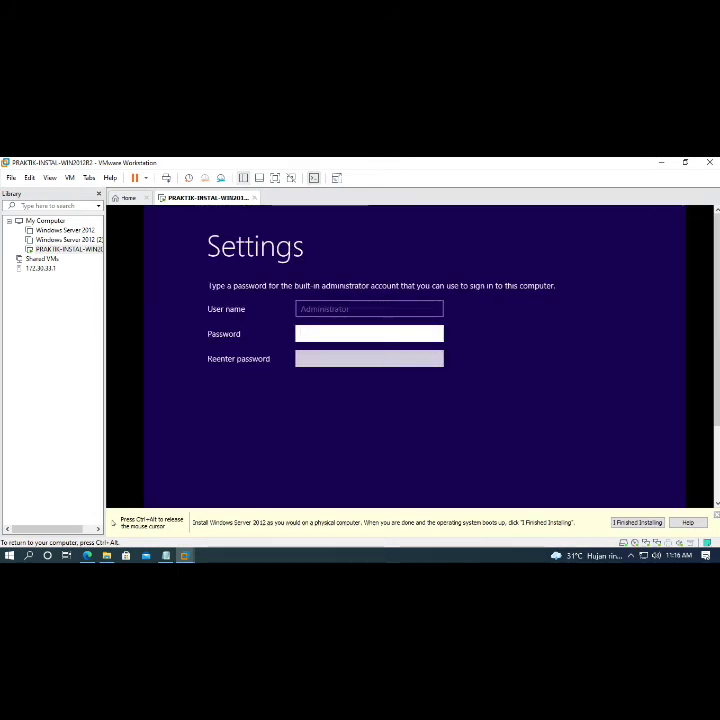
- Enter the Administrator password, move to Reenter password, and click Finish
{"action": "left_click", "coordinate": [336, 362]}
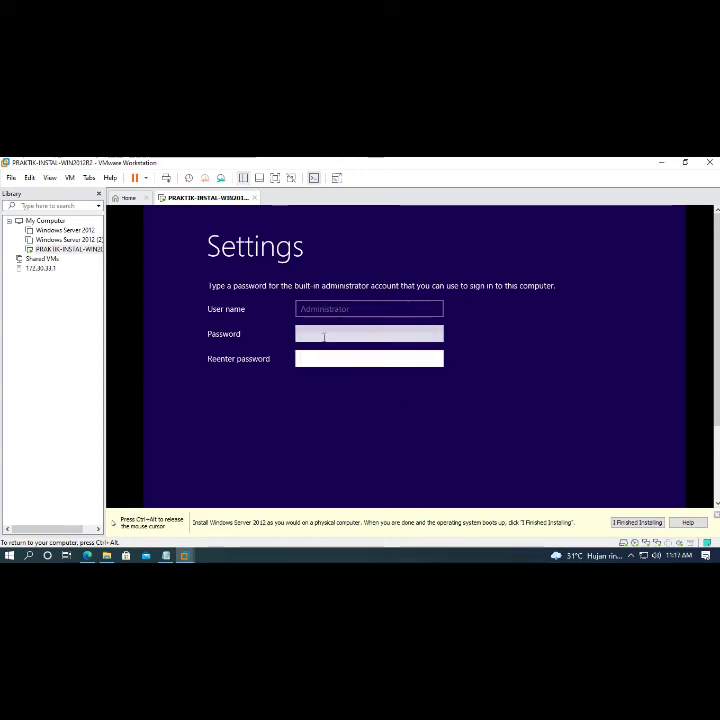
{"action": "left_click", "coordinate": [323, 337]}
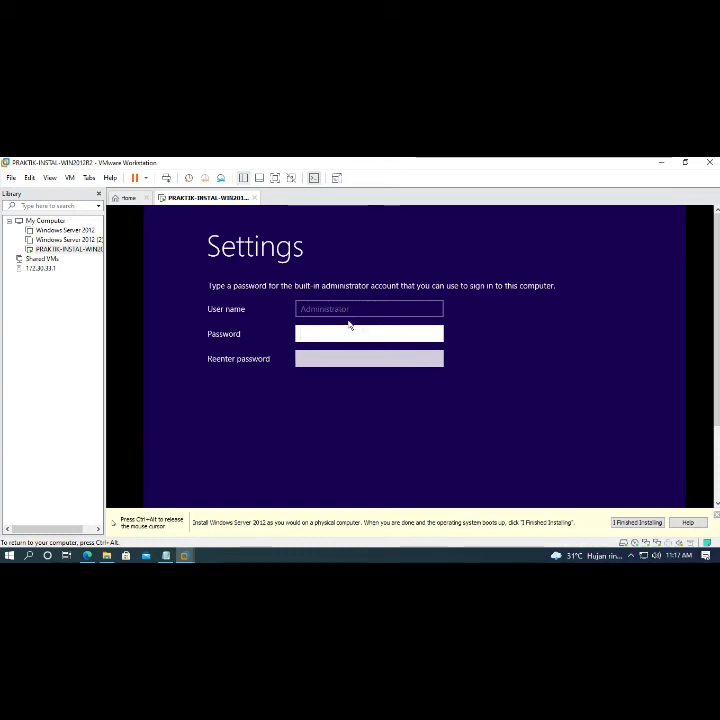
{"action": "type", "text": "P@ssw0"}
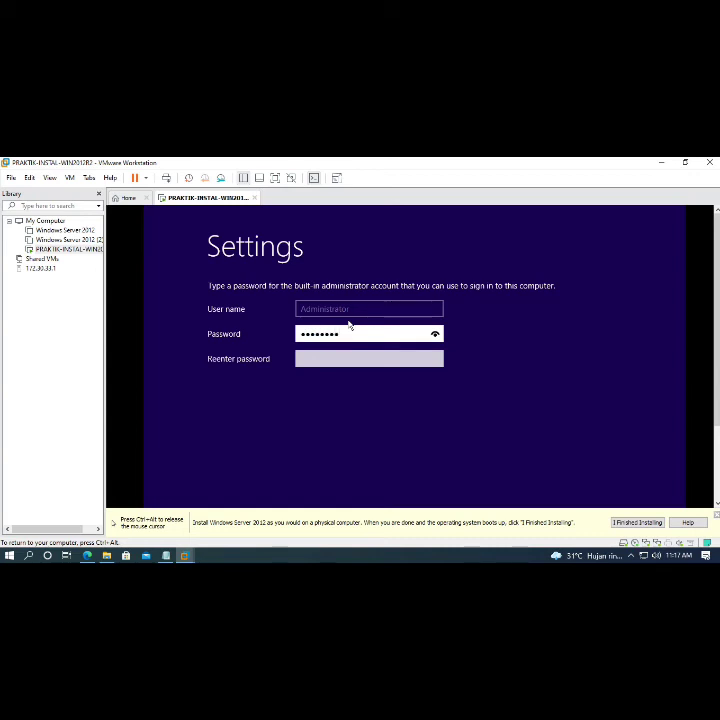
{"action": "type", "text": "rd"}
{"action": "key", "text": "Tab"}
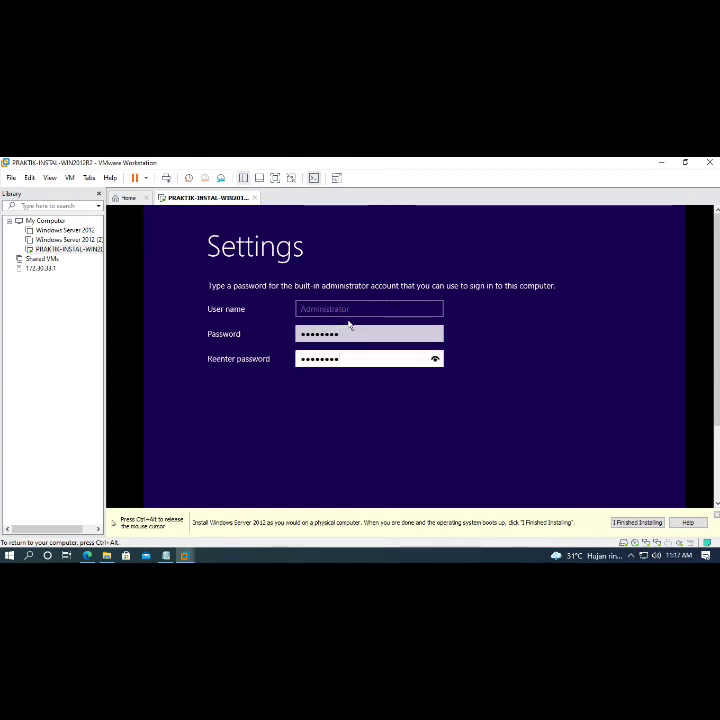
{"action": "key", "text": "ctrl+alt"}
{"action": "left_click_drag", "start_coordinate": [716, 378], "coordinate": [715, 478]}
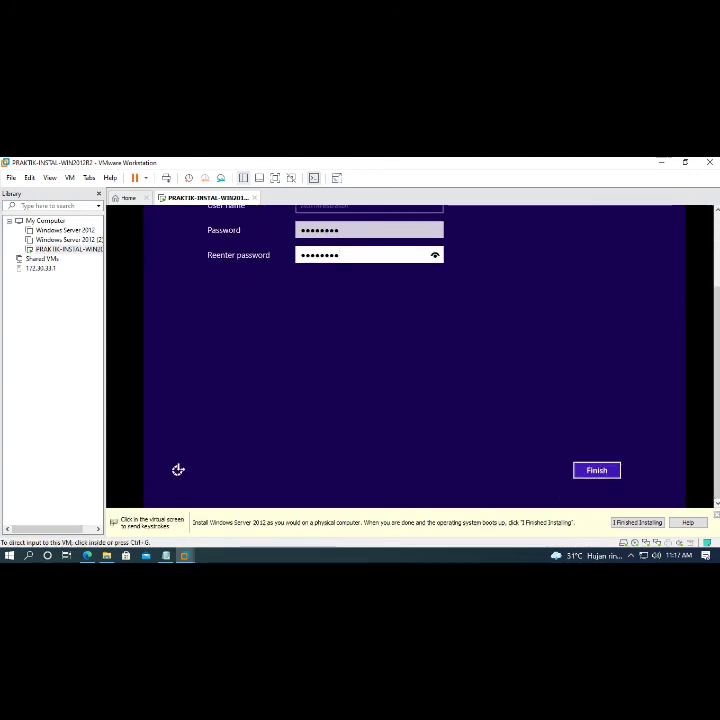
{"action": "left_click", "coordinate": [597, 472]}
{"action": "left_click", "coordinate": [597, 472]}
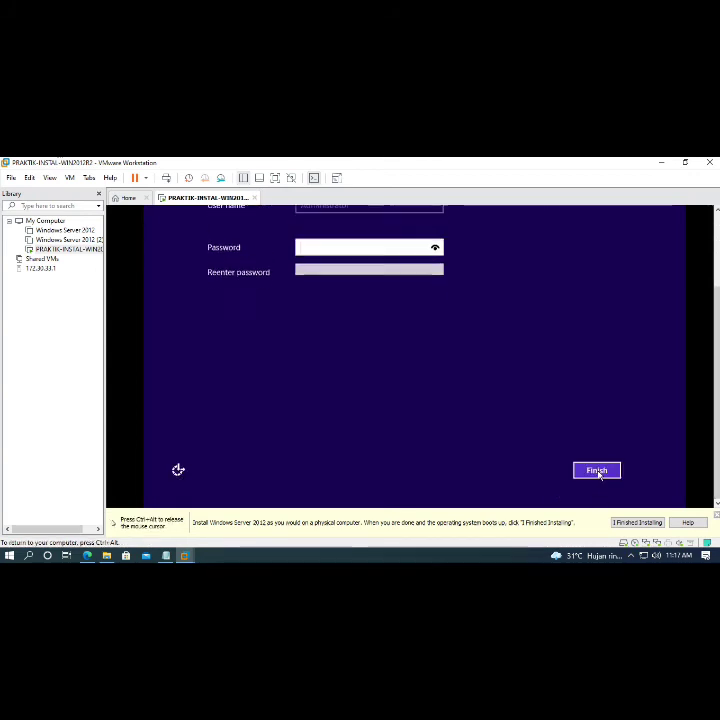
{"action": "key", "text": "ctrl+alt"}
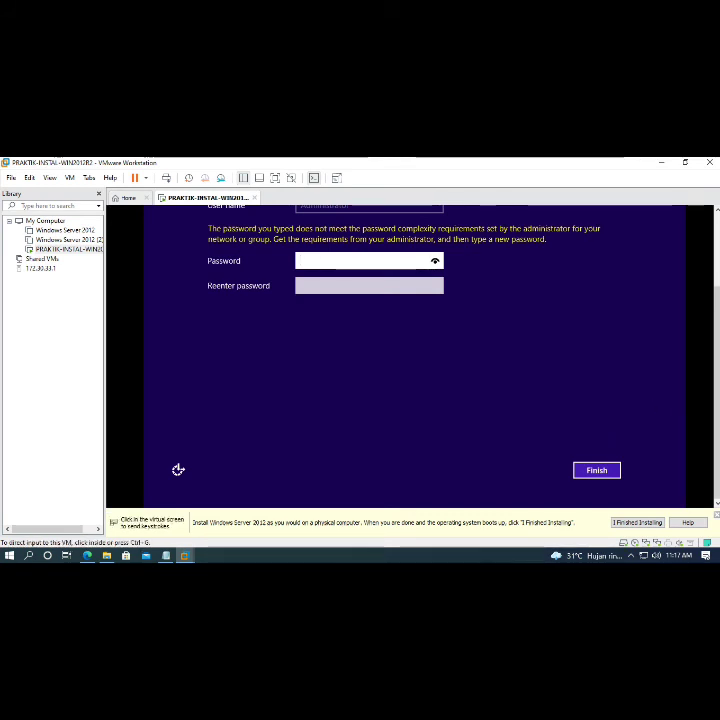
{"action": "scroll", "coordinate": [716, 423], "scroll_direction": "up", "scroll_amount": 1}
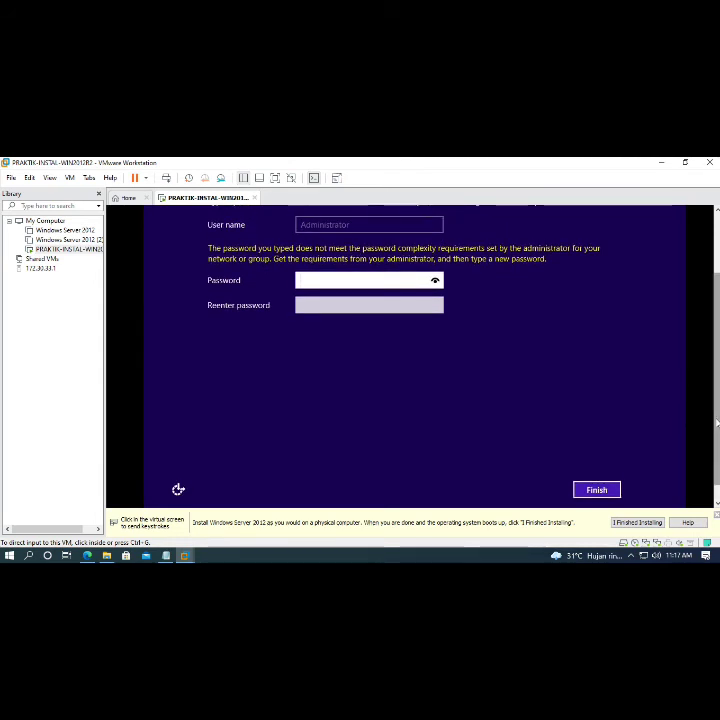
{"action": "left_click", "coordinate": [264, 426]}
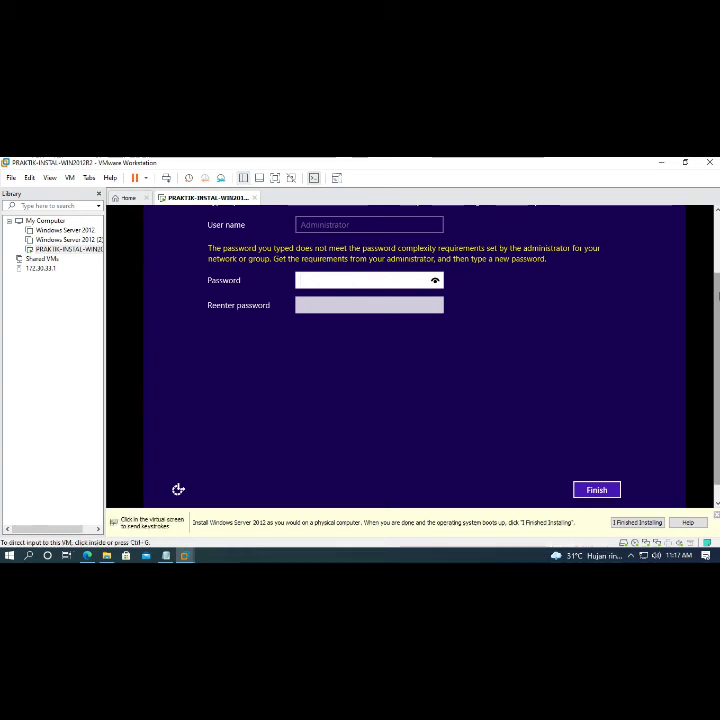
{"action": "left_click", "coordinate": [392, 227]}
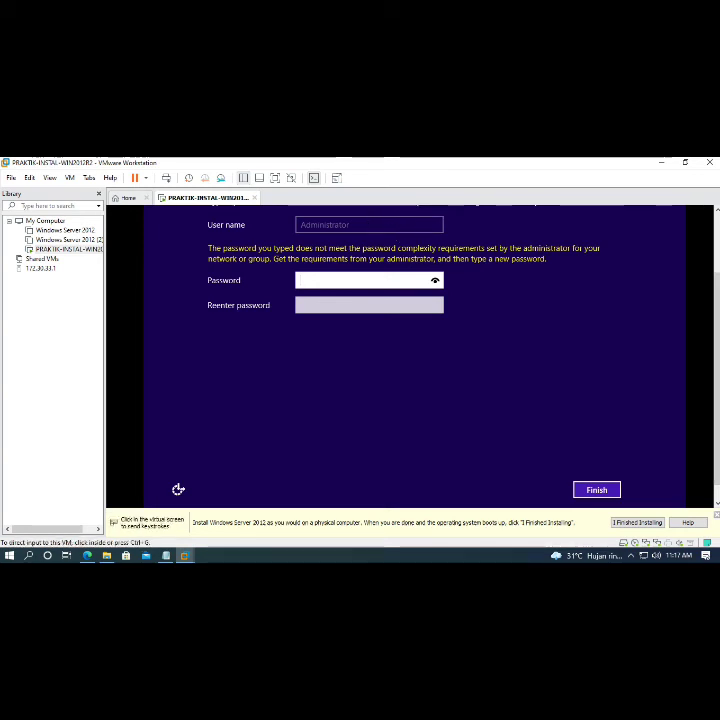
{"action": "scroll", "coordinate": [390, 227], "scroll_direction": "up", "scroll_amount": 2}
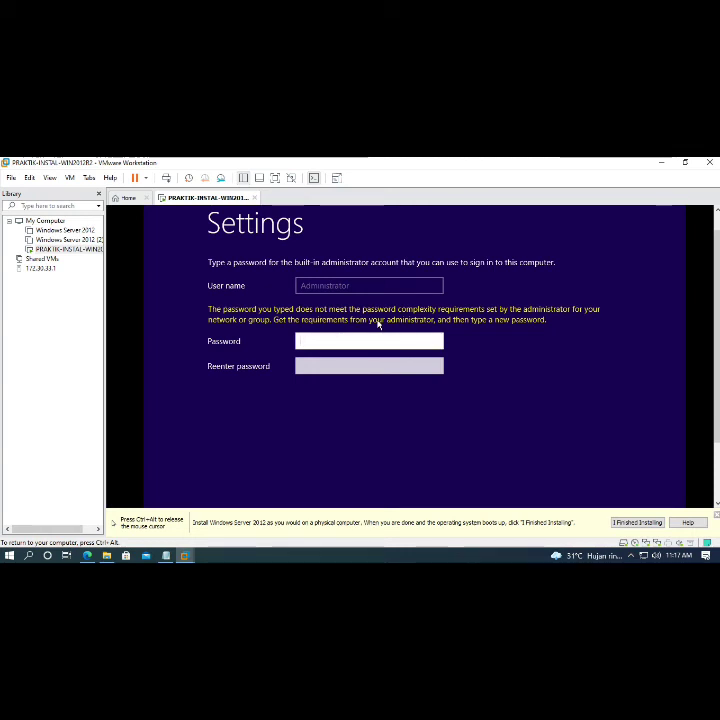
- Correct the Administrator password, retype the confirmation, check it, and submit it
{"action": "key", "text": "BackSpace"}
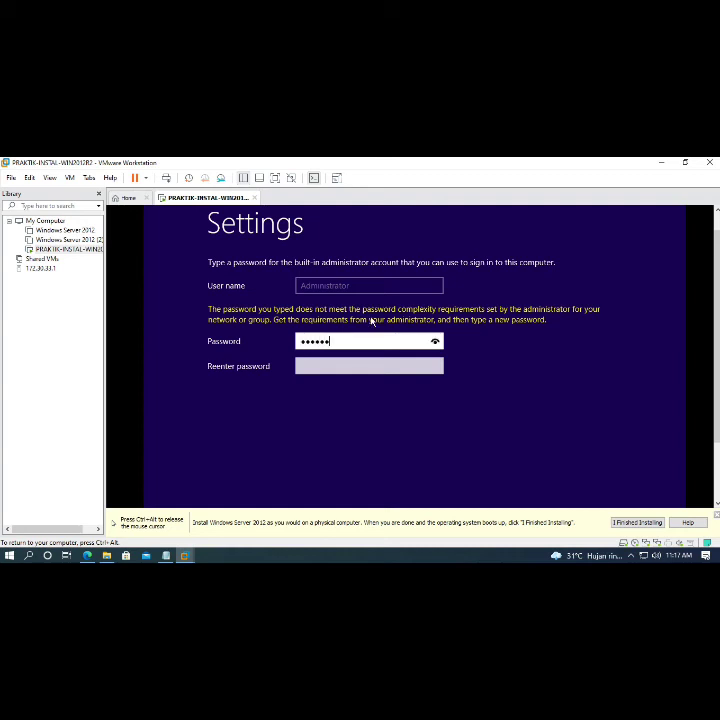
{"action": "type", "text": "rd123"}
{"action": "key", "text": "Tab"}
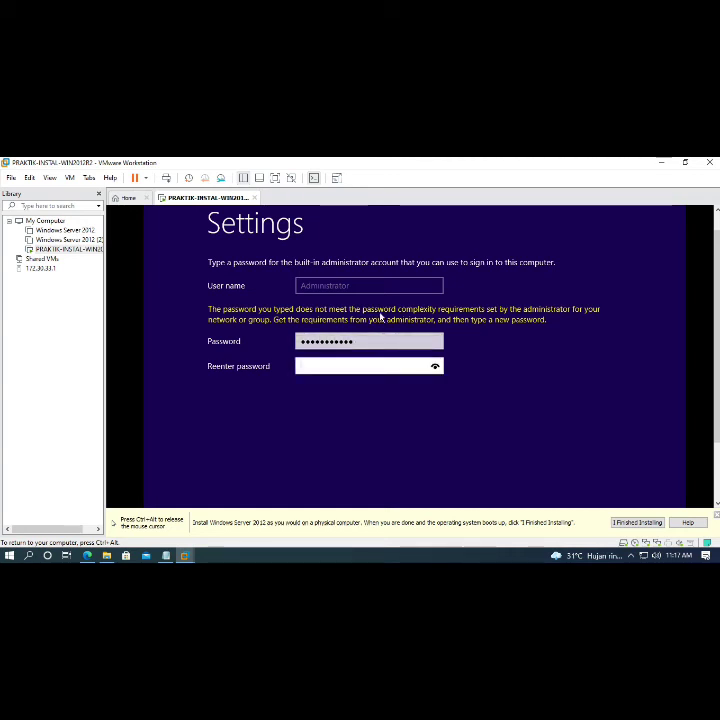
{"action": "type", "text": "P@"}
{"action": "key", "text": "BackSpace"}
{"action": "key", "text": "BackSpace"}
{"action": "type", "text": "P@ssw0rd12"}
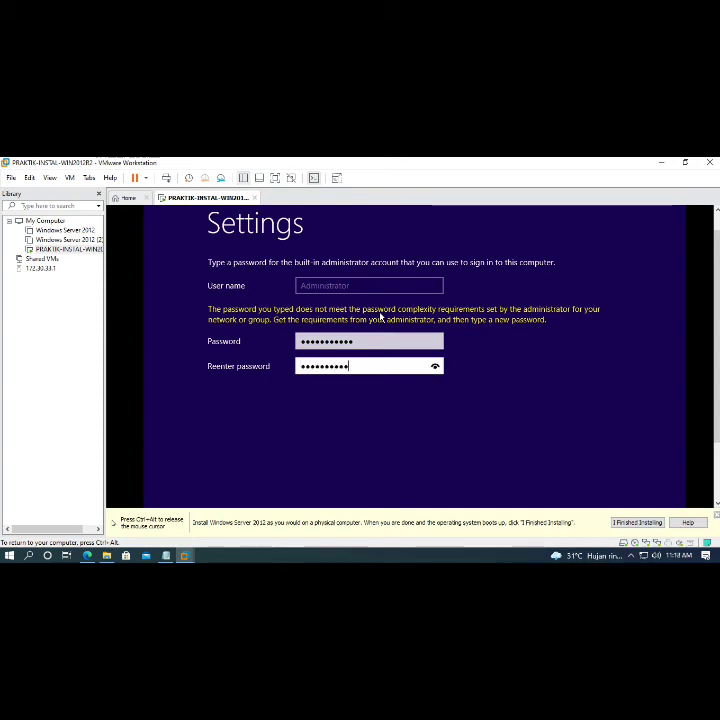
{"action": "left_click", "coordinate": [435, 368]}
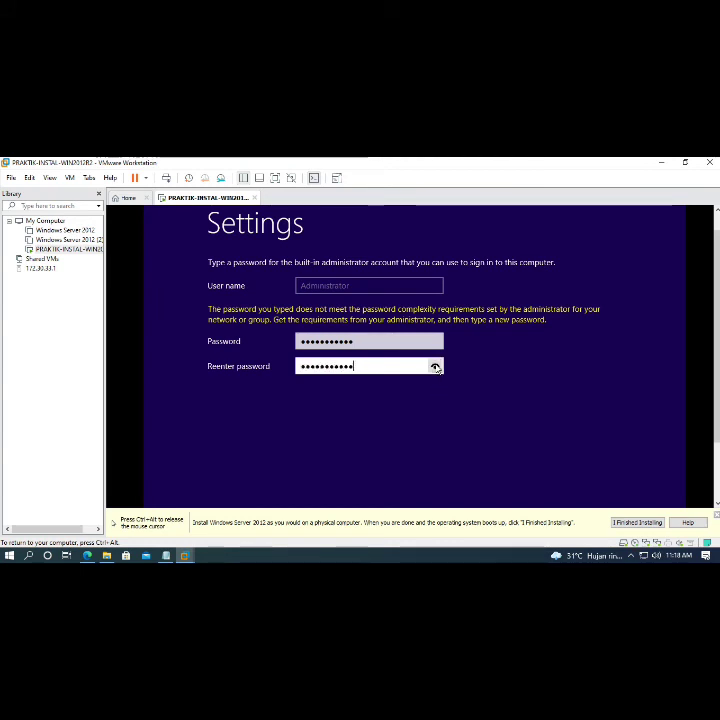
{"action": "left_click", "coordinate": [435, 368]}
{"action": "left_click_drag", "start_coordinate": [717, 390], "coordinate": [717, 452]}
{"action": "left_click", "coordinate": [600, 471]}
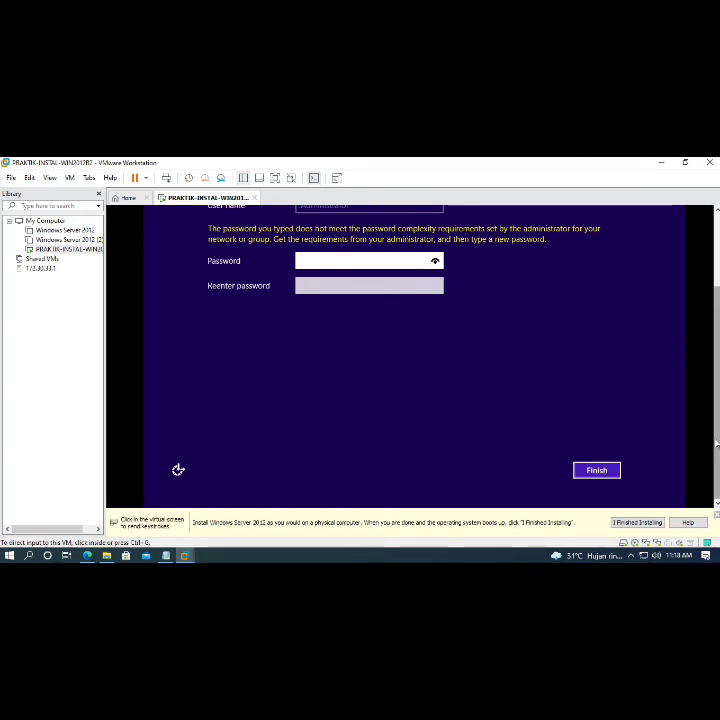
- Re-enter the Administrator password in both fields and press Enter to finish setup
{"action": "left_click_drag", "start_coordinate": [717, 443], "coordinate": [717, 384]}
{"action": "left_click", "coordinate": [445, 361]}
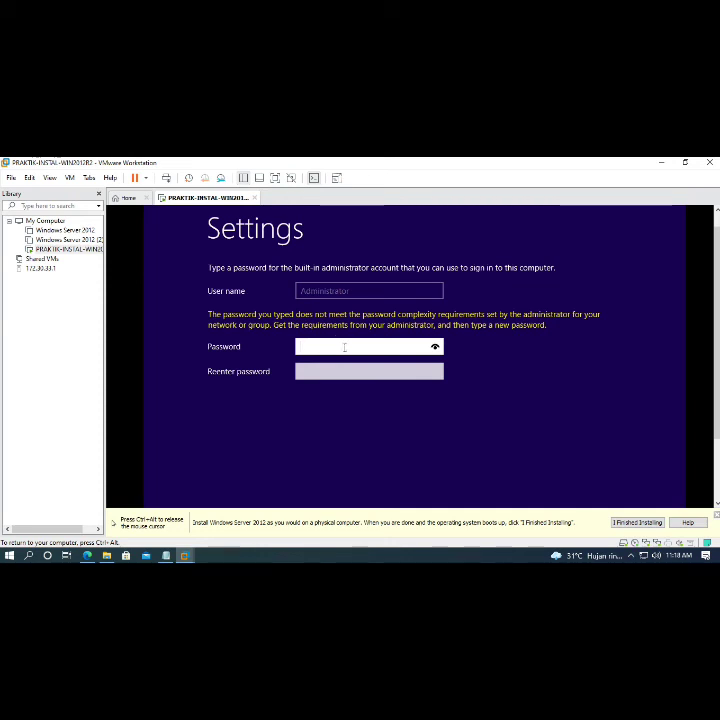
{"action": "type", "text": "P••"}
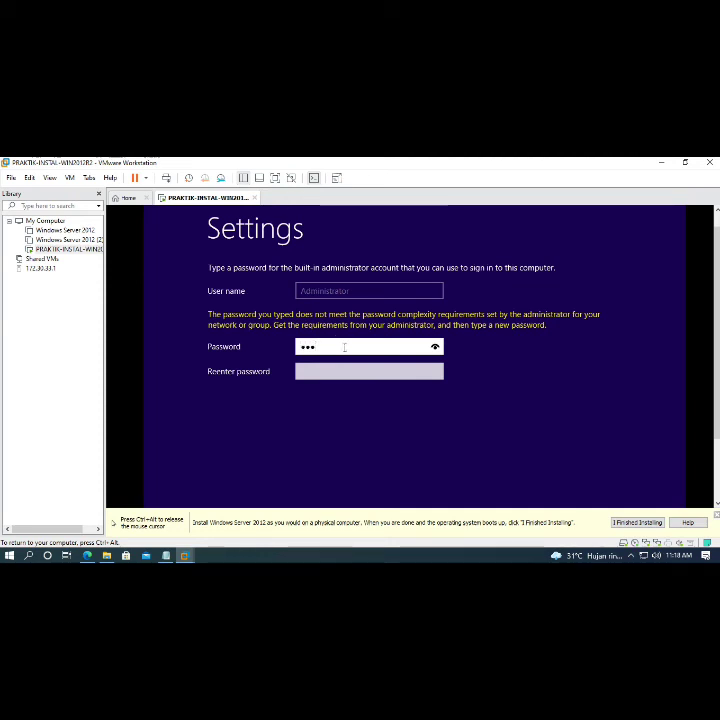
{"action": "type", "text": "•••"}
{"action": "key", "text": "Tab"}
{"action": "type", "text": "P@s"}
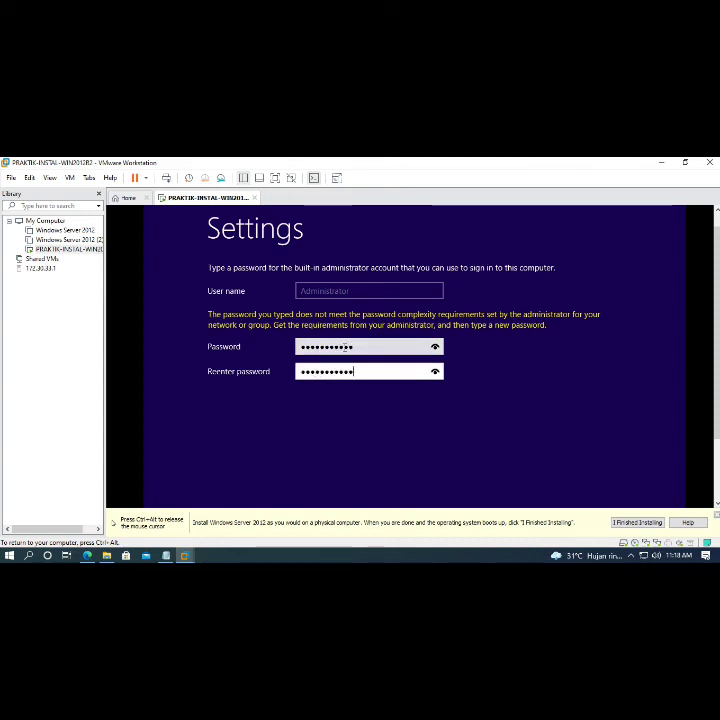
{"action": "key", "text": "Return"}
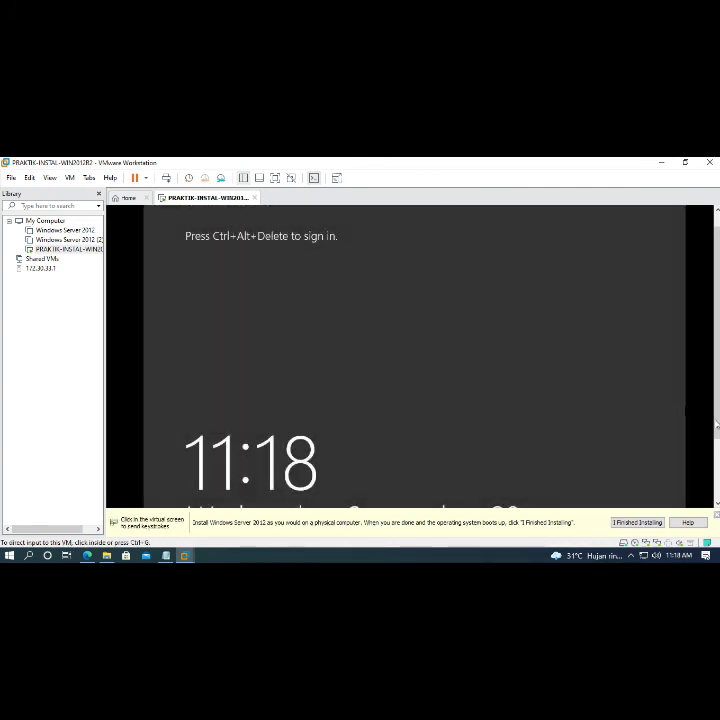
- Wake the server's lock screen and open the VM menu's actions list
{"action": "left_click", "coordinate": [326, 330]}
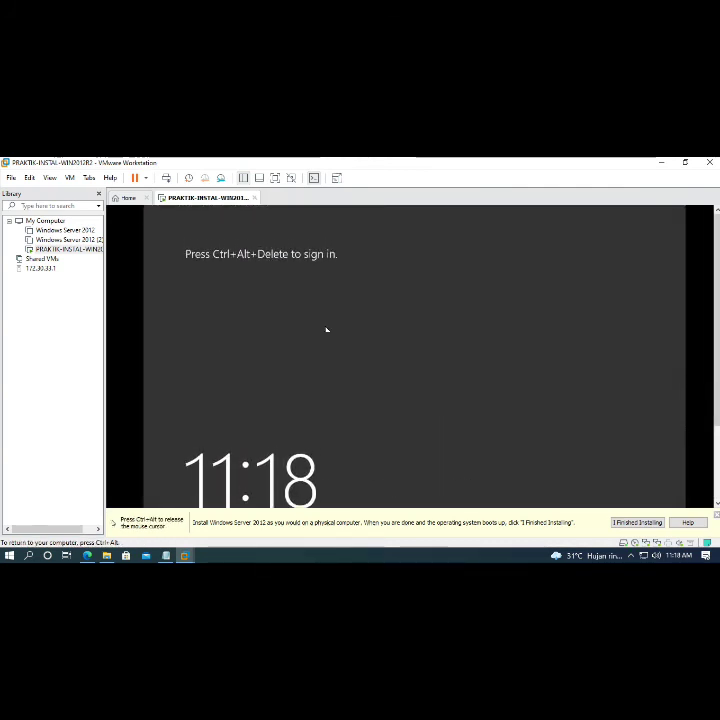
{"action": "key", "text": "ctrl+alt"}
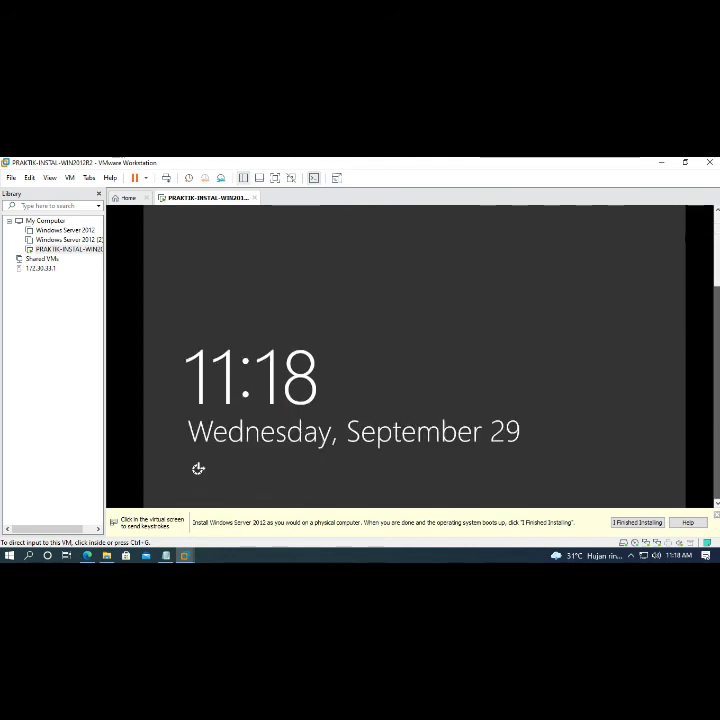
{"action": "left_click", "coordinate": [507, 374]}
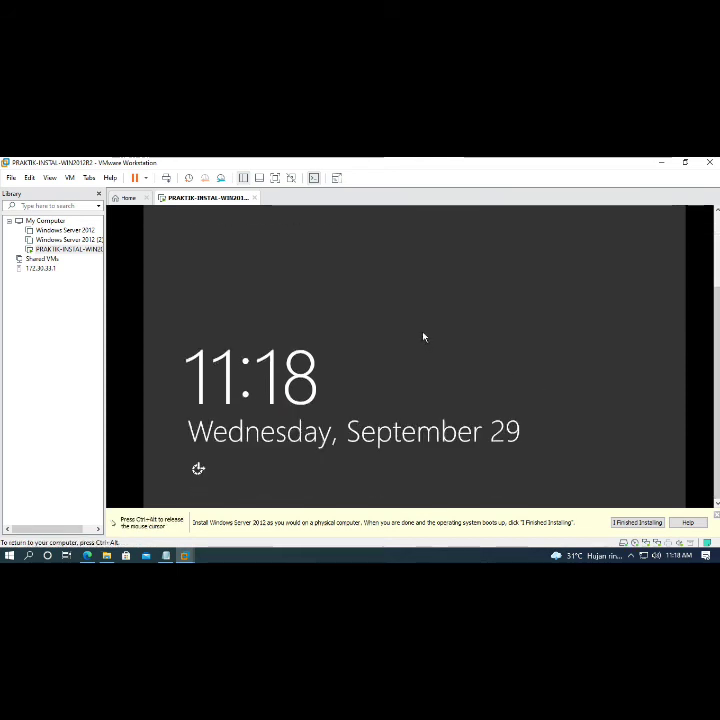
{"action": "key", "text": "ctrl+alt"}
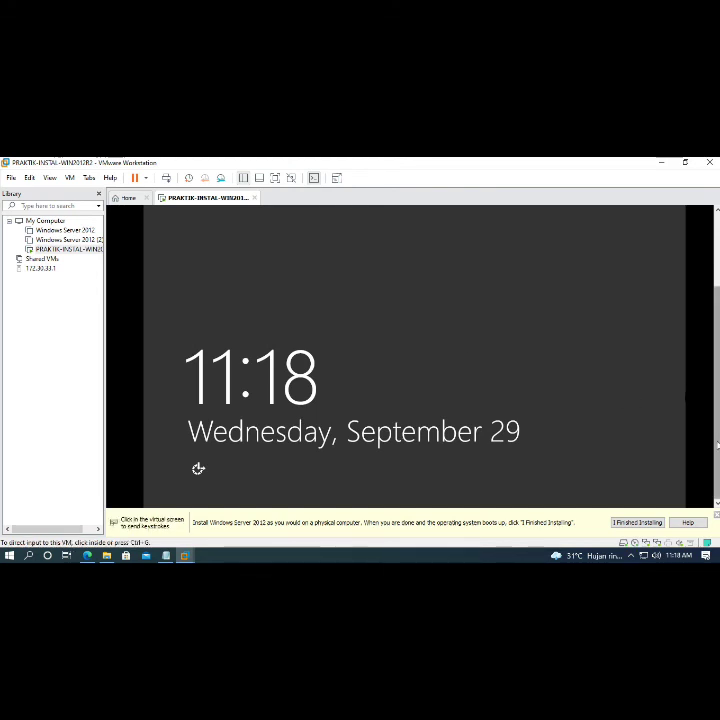
{"action": "left_click", "coordinate": [198, 468]}
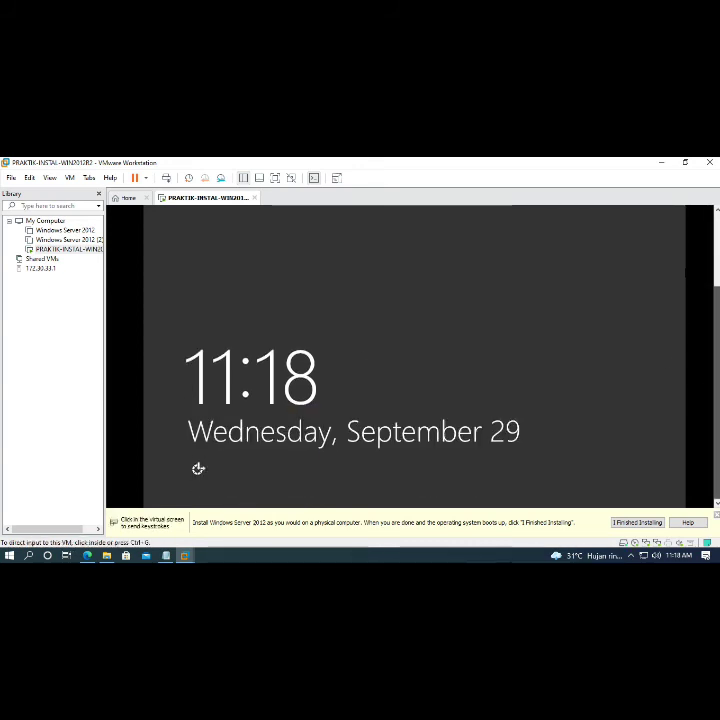
{"action": "left_click_drag", "start_coordinate": [717, 390], "coordinate": [717, 325]}
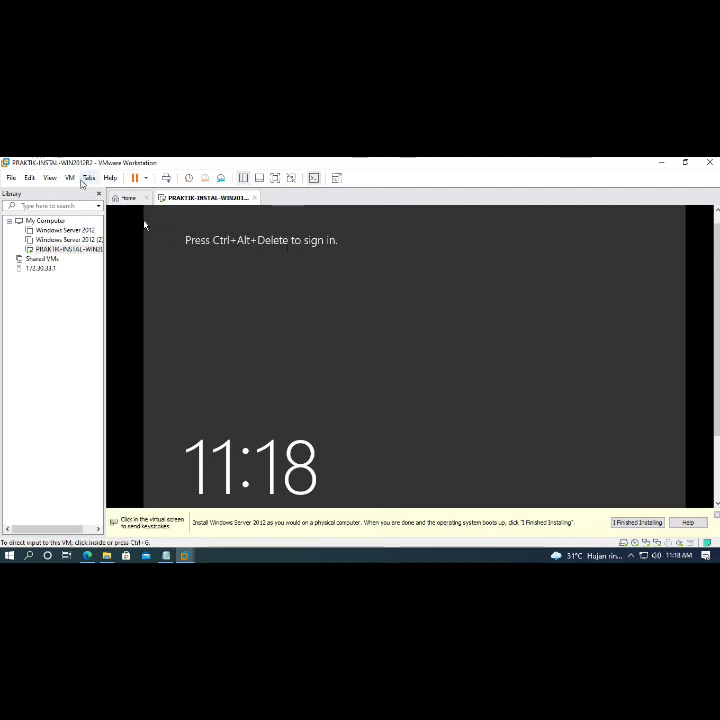
{"action": "left_click", "coordinate": [70, 178]}
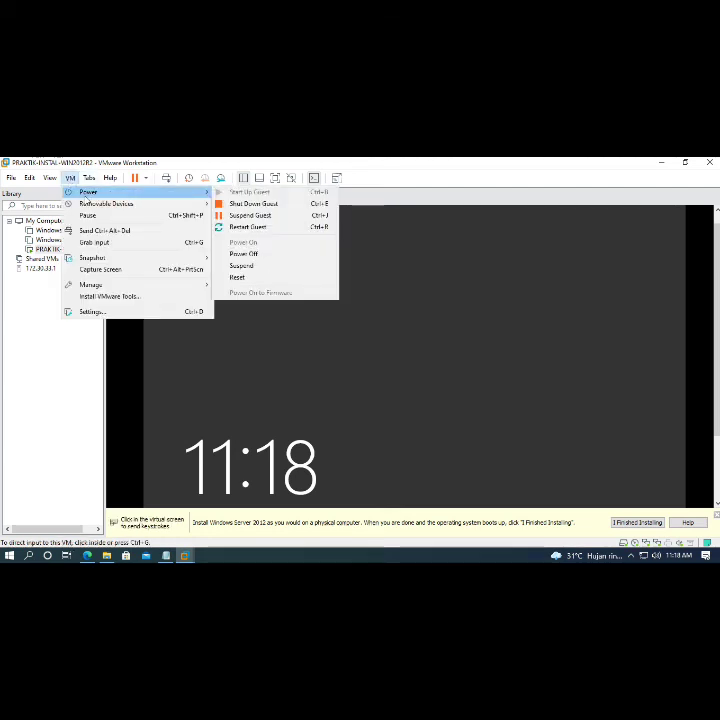
- Send the sign-in key sequence, enter the Administrator password, check it, and sign in
{"action": "left_click", "coordinate": [99, 232]}
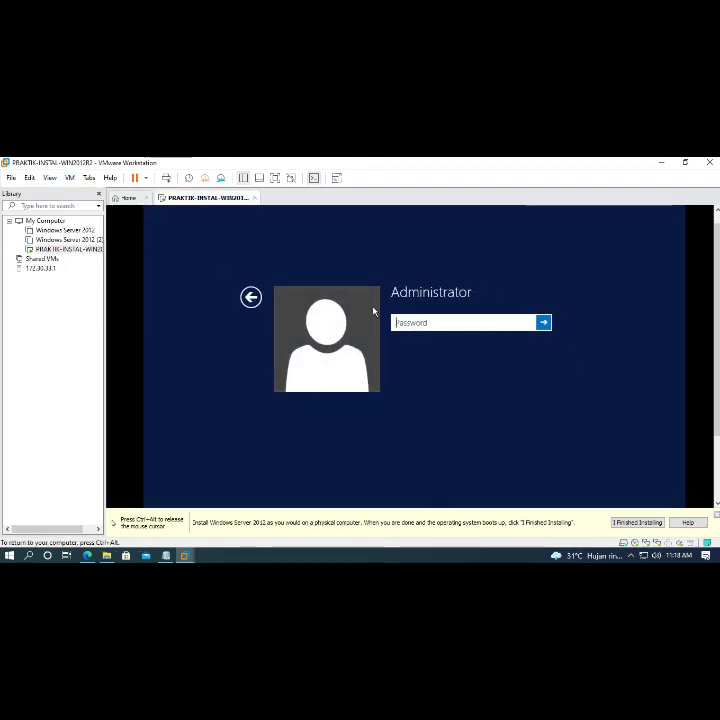
{"action": "key", "text": "ctrl+alt"}
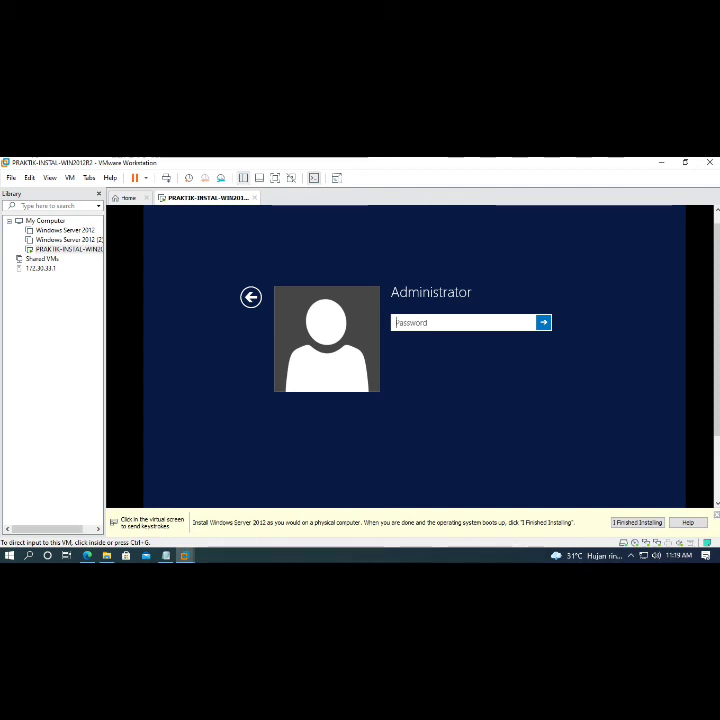
{"action": "left_click", "coordinate": [684, 430]}
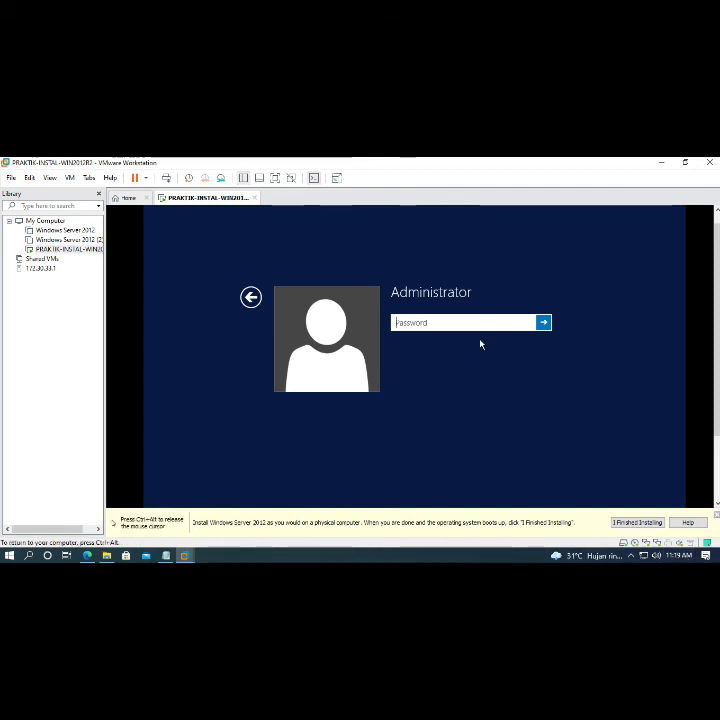
{"action": "type", "text": "•"}
{"action": "key", "text": "BackSpace"}
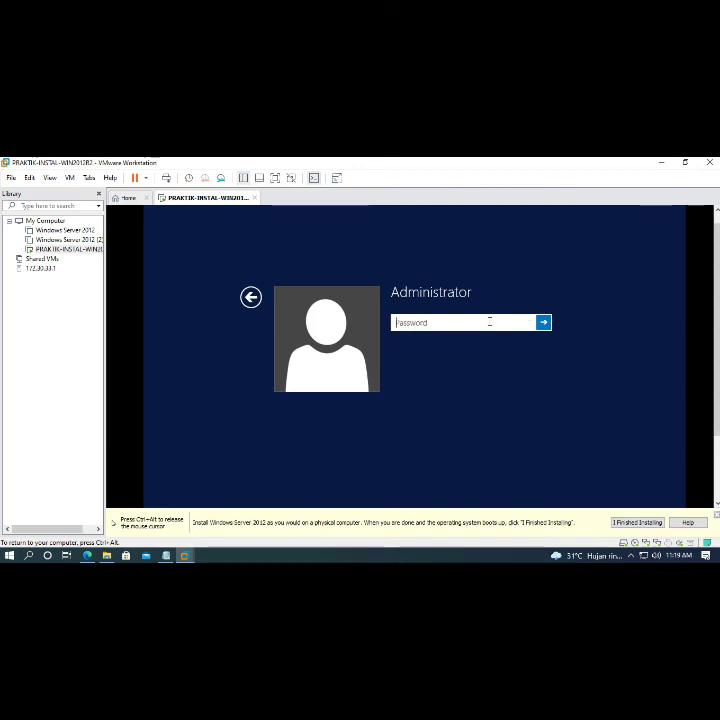
{"action": "type", "text": "••••"}
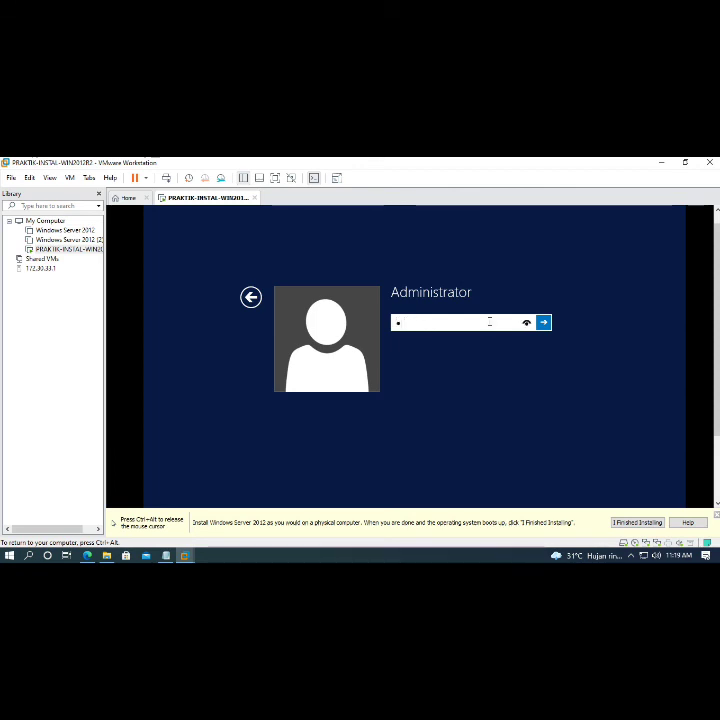
{"action": "key", "text": "BackSpace"}
{"action": "type", "text": "•••••••"}
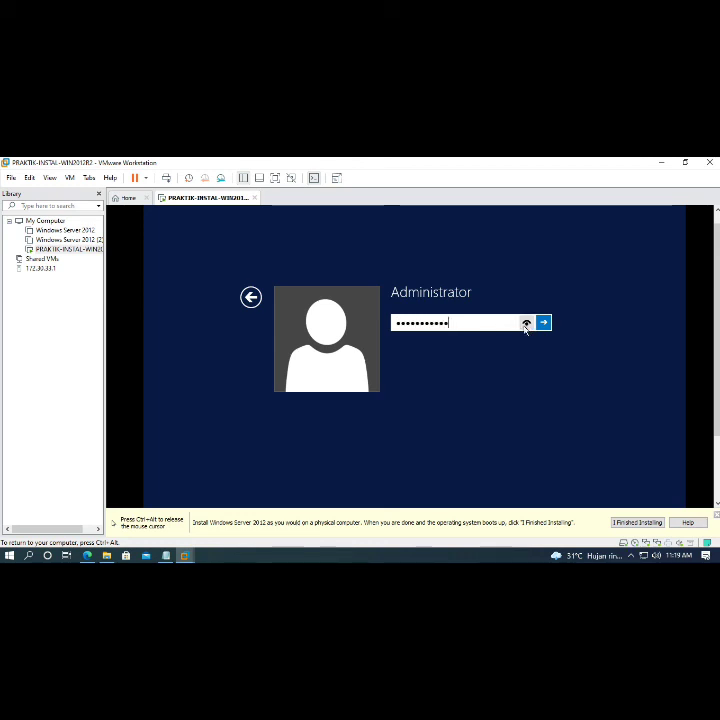
{"action": "left_click", "coordinate": [526, 323]}
{"action": "left_click", "coordinate": [543, 323]}
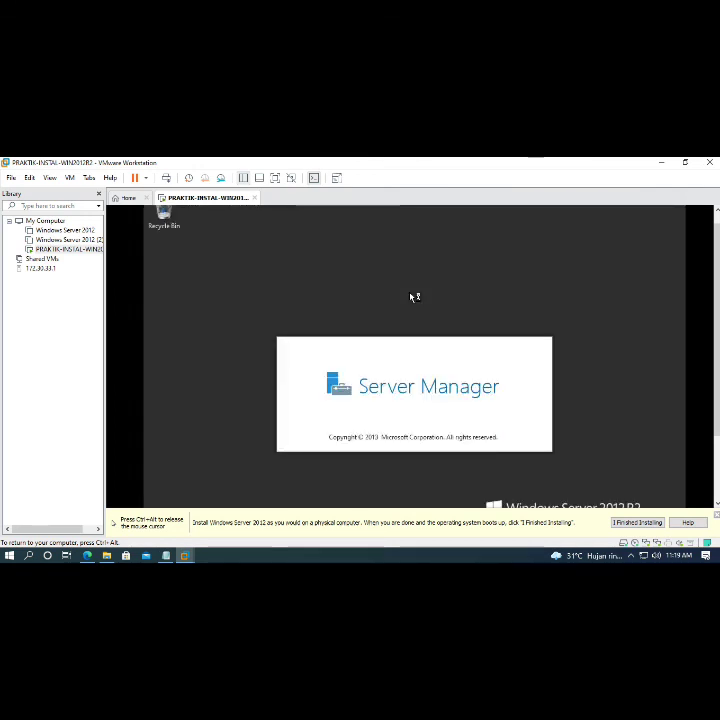
- Wait for the Server Manager Dashboard to load, then close Server Manager
{"action": "key", "text": "ctrl+alt"}
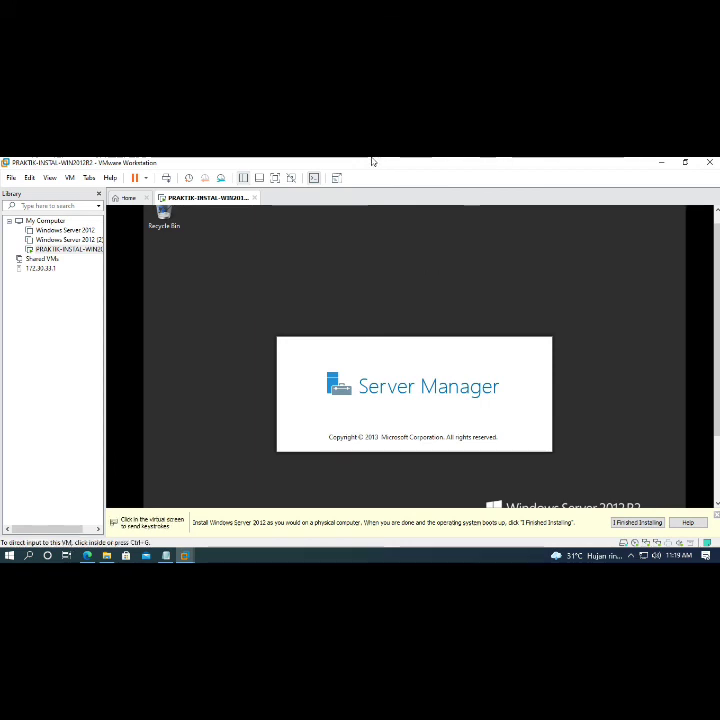
{"action": "left_click", "coordinate": [304, 424]}
{"action": "key", "text": "ctrl+alt"}
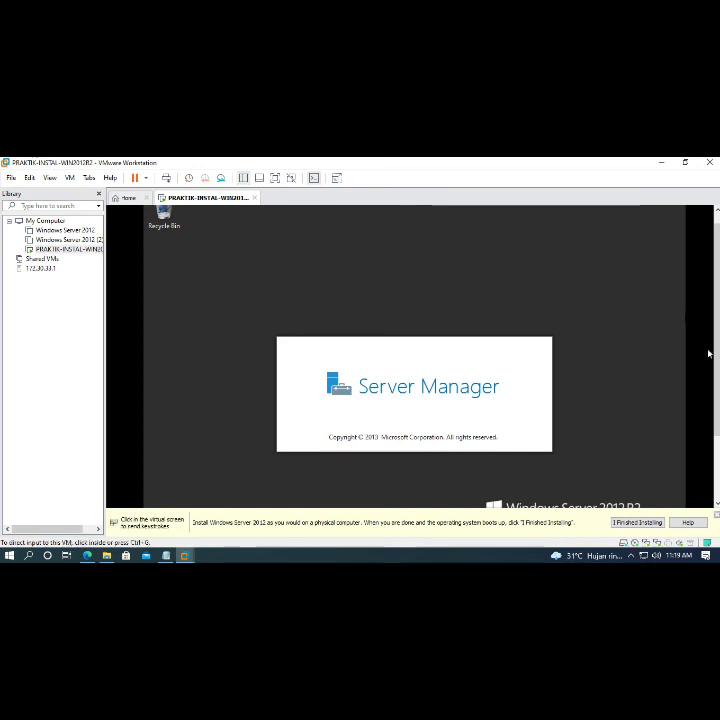
{"action": "left_click_drag", "start_coordinate": [718, 356], "coordinate": [718, 430]}
{"action": "left_click", "coordinate": [208, 363]}
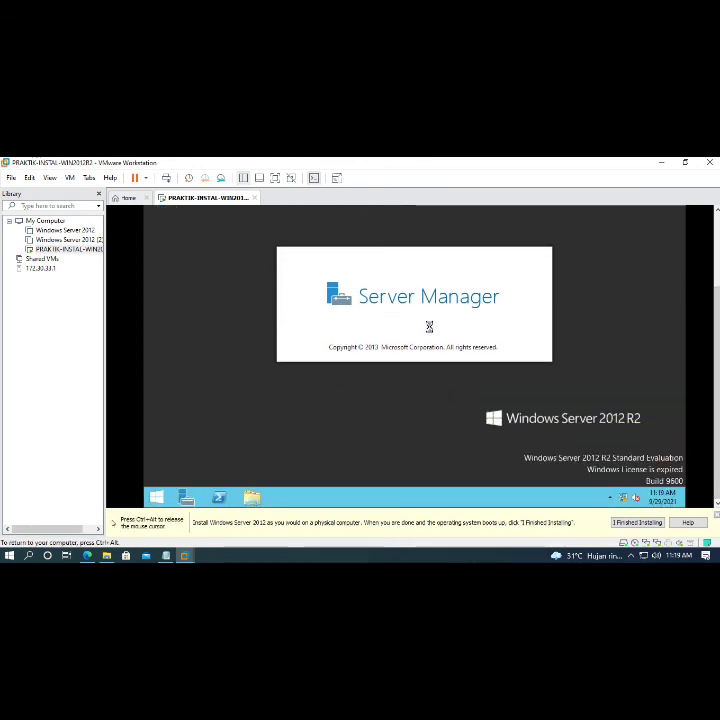
{"action": "key", "text": "ctrl+alt"}
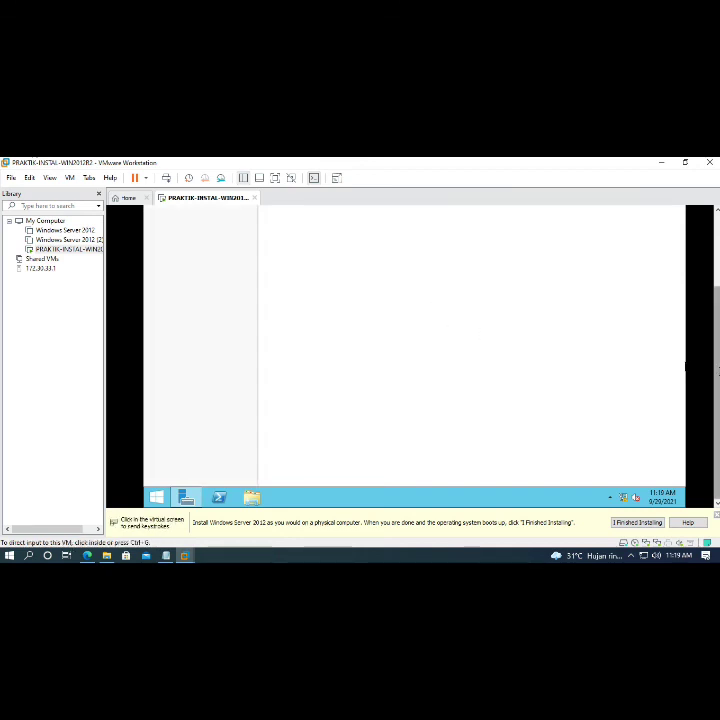
{"action": "left_click_drag", "start_coordinate": [711, 334], "coordinate": [711, 322]}
{"action": "left_click", "coordinate": [161, 376]}
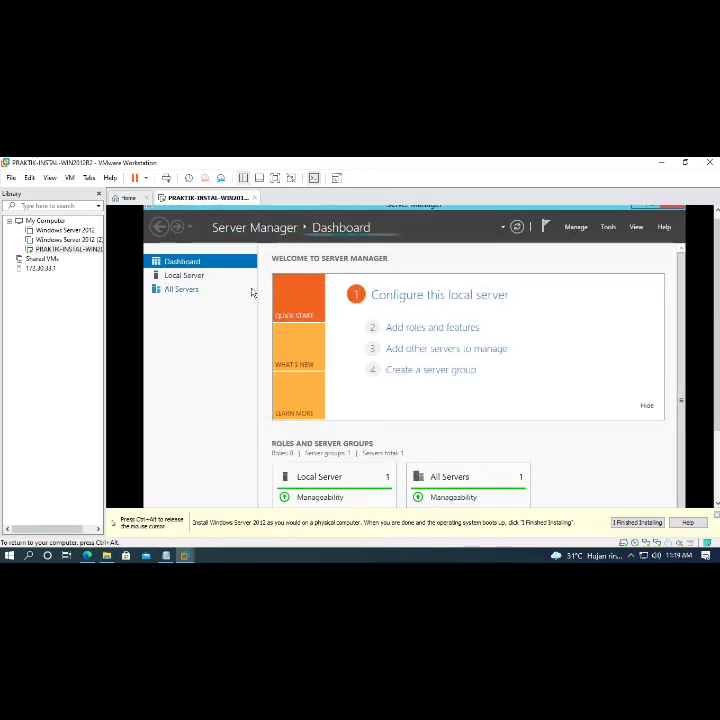
{"action": "key", "text": "ctrl+alt"}
{"action": "mouse_move", "coordinate": [718, 289]}
{"action": "left_mouse_down"}
{"action": "mouse_move", "coordinate": [718, 357]}
{"action": "mouse_move", "coordinate": [717, 276]}
{"action": "left_mouse_up"}
{"action": "left_click", "coordinate": [686, 271]}
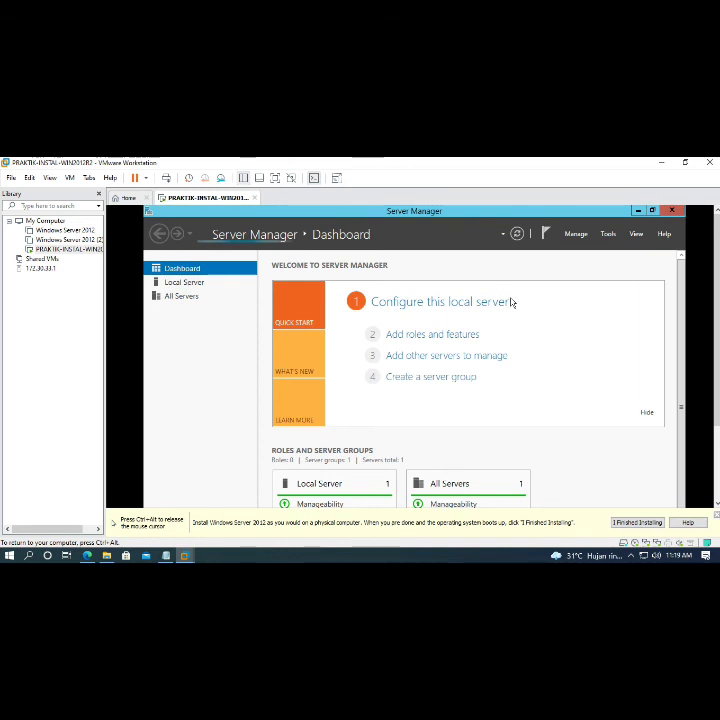
{"action": "left_click", "coordinate": [672, 210]}
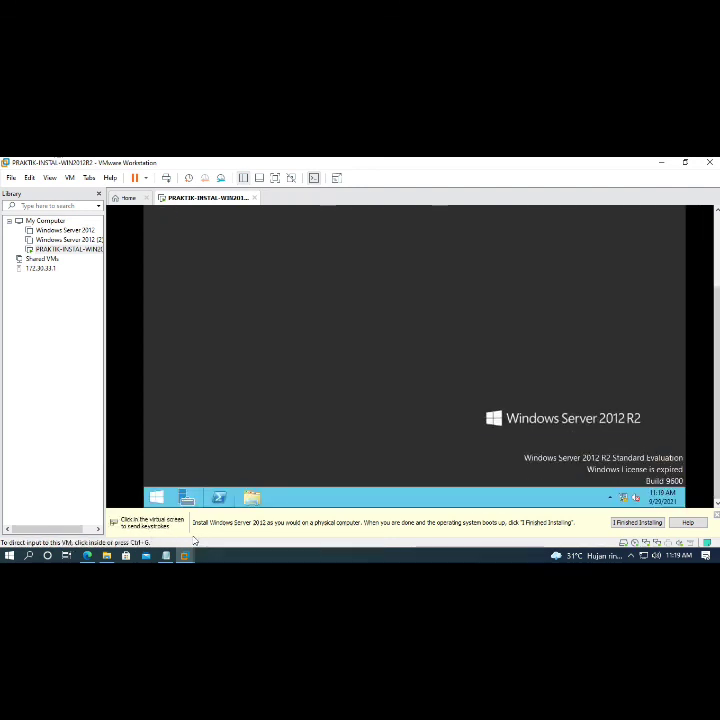
- Open File Explorer in the guest, maximize it, and expand This PC to list its drives
{"action": "left_click", "coordinate": [252, 497]}
{"action": "left_click_drag", "start_coordinate": [717, 340], "coordinate": [717, 266]}
{"action": "left_click", "coordinate": [597, 243]}
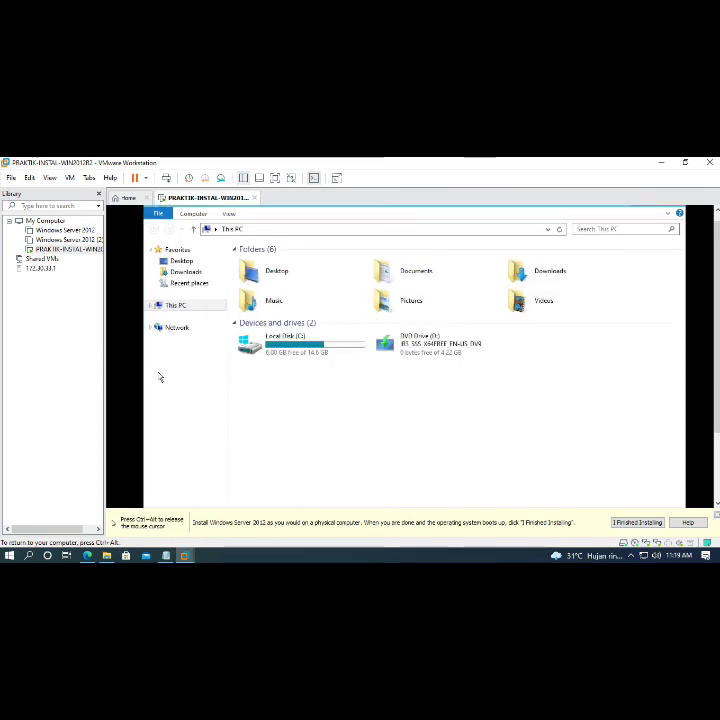
{"action": "left_click", "coordinate": [149, 306]}
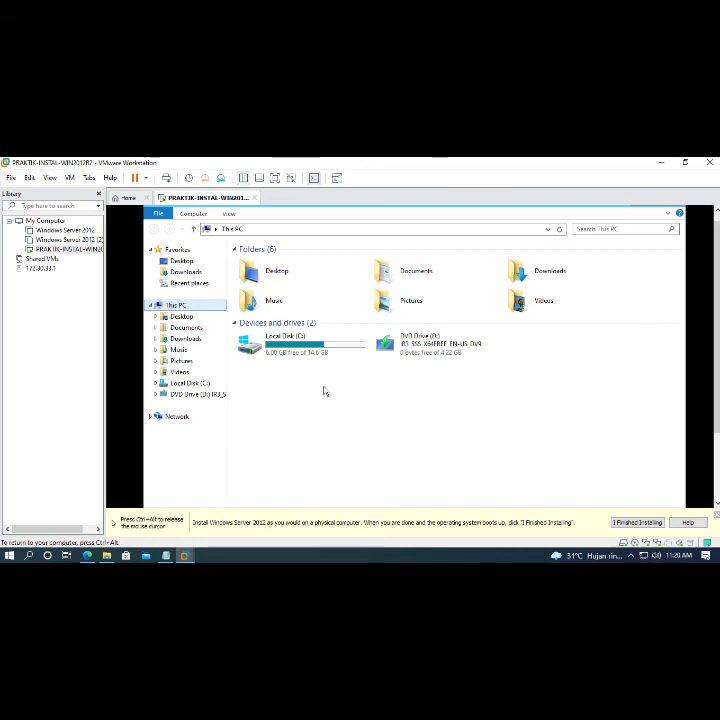
- Look over the guest's drives and inspect the DVD drive's details, then release input
{"action": "left_click_drag", "start_coordinate": [717, 327], "coordinate": [717, 395]}
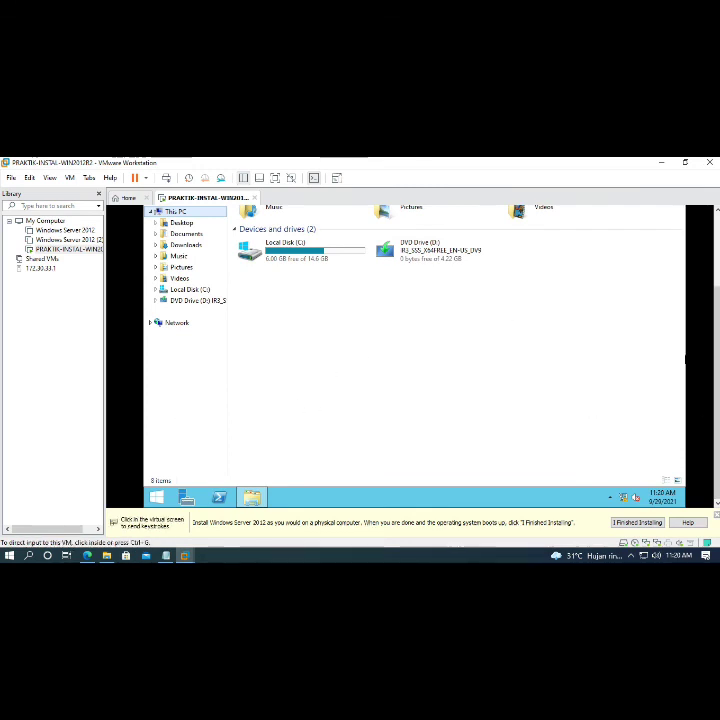
{"action": "left_click_drag", "start_coordinate": [717, 362], "coordinate": [717, 304]}
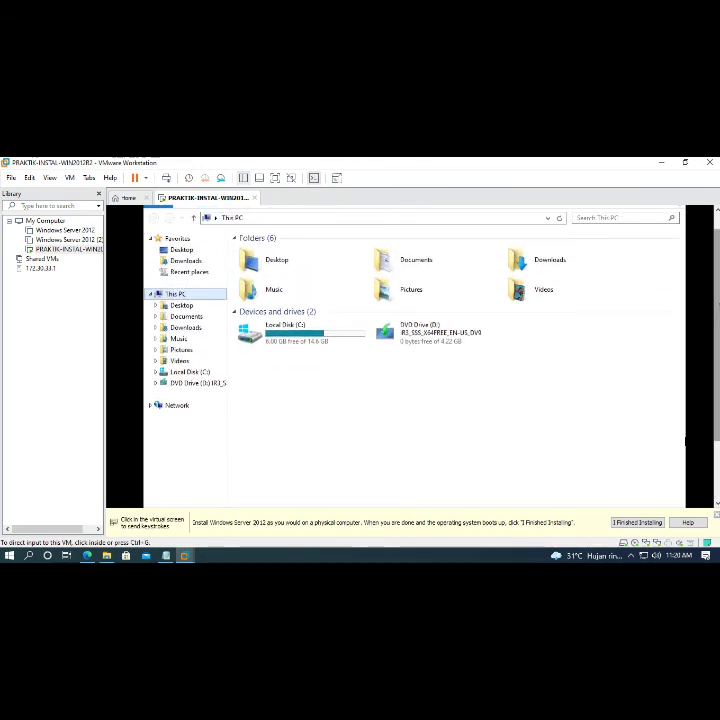
{"action": "left_click", "coordinate": [249, 449]}
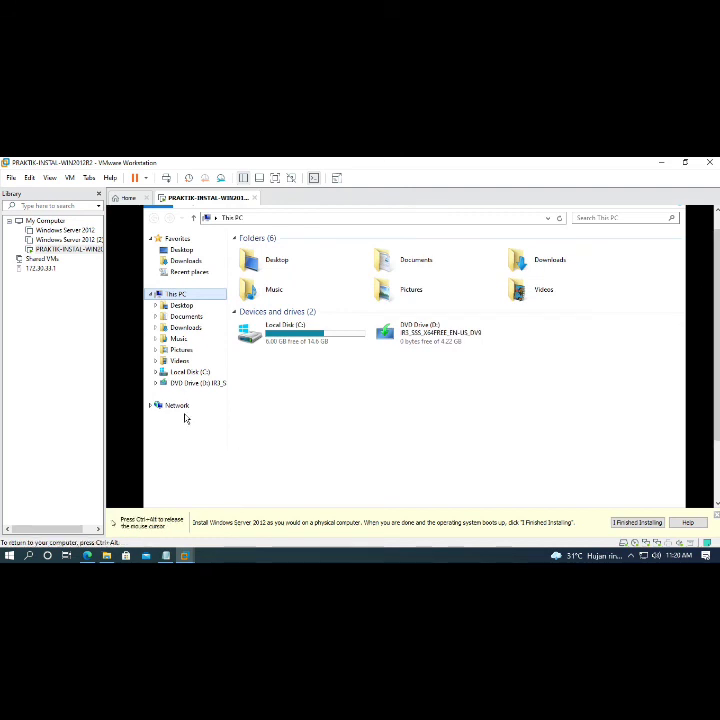
{"action": "left_click_drag", "start_coordinate": [717, 317], "coordinate": [717, 298]}
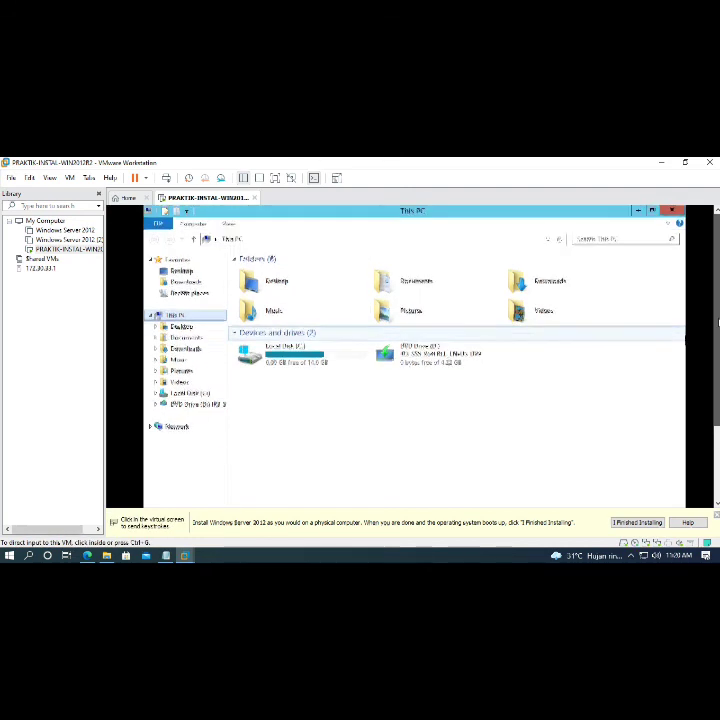
{"action": "left_click", "coordinate": [570, 366]}
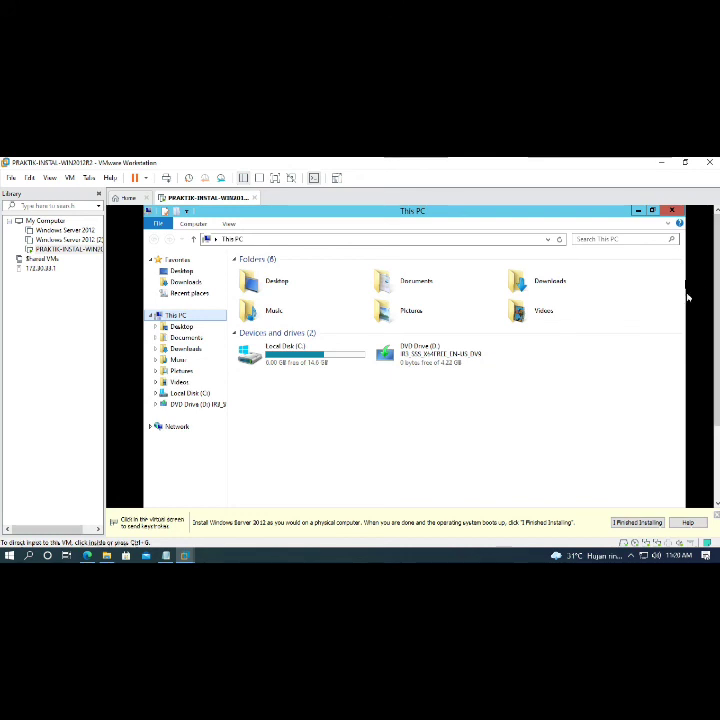
{"action": "left_click", "coordinate": [428, 354]}
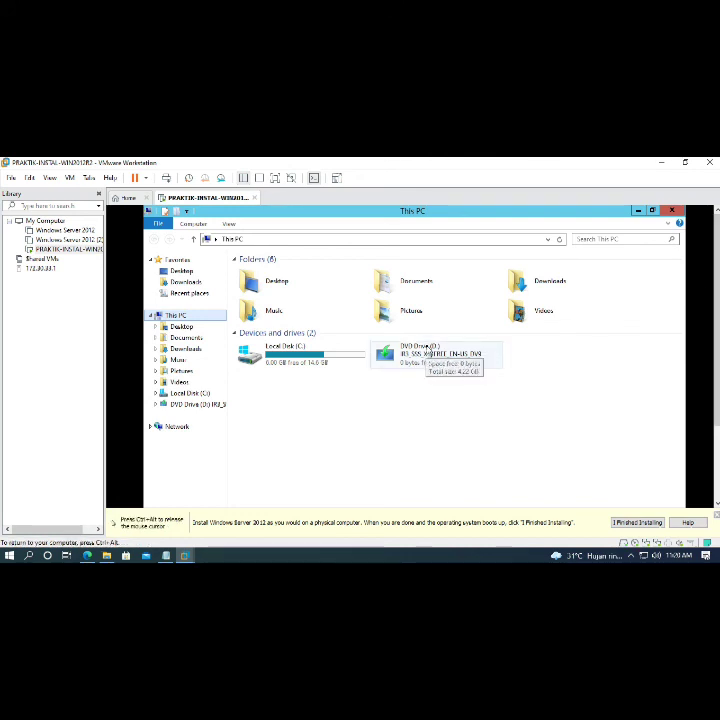
{"action": "key", "text": "ctrl+alt"}
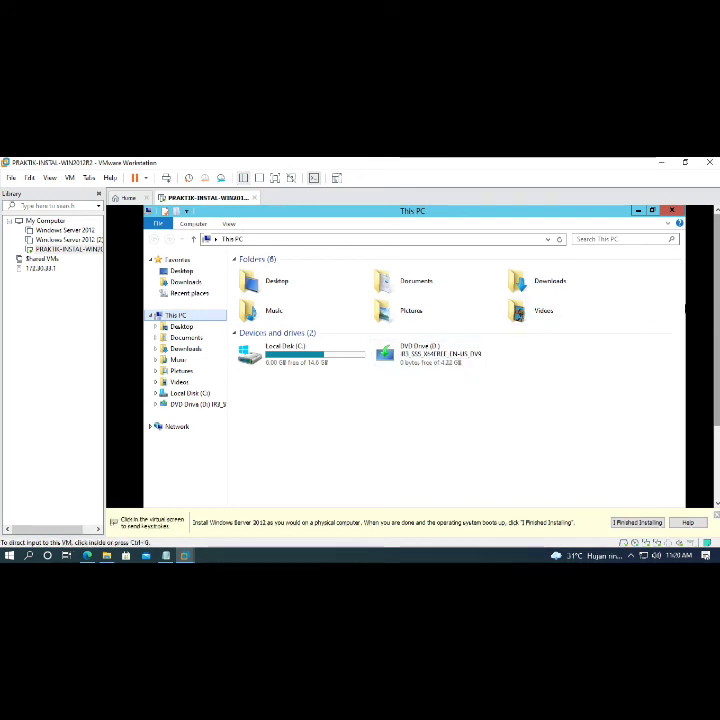
{"action": "left_click", "coordinate": [505, 339]}
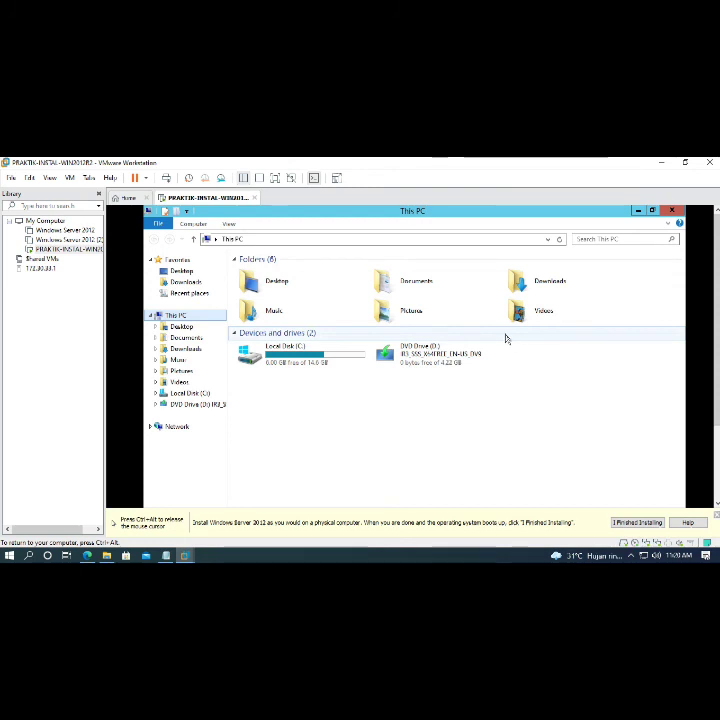
{"action": "key", "text": "ctrl+alt"}
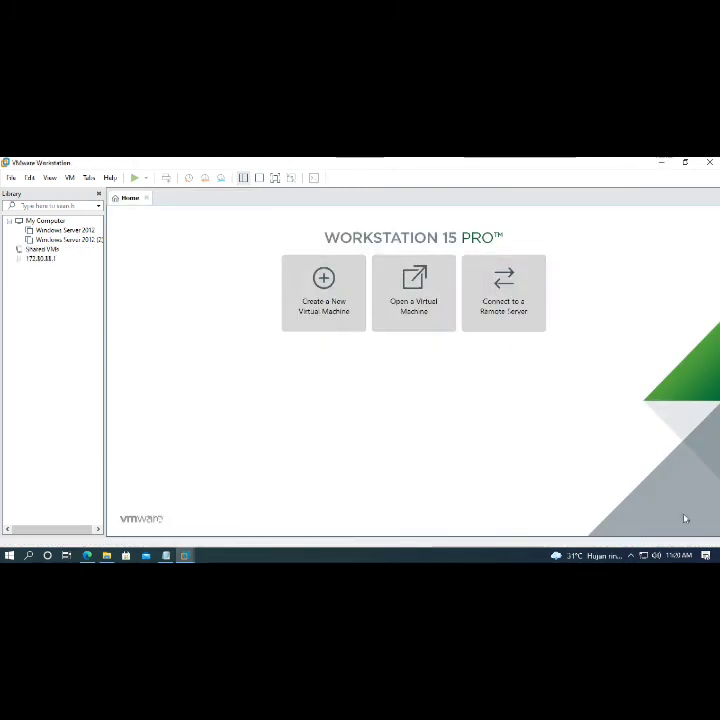
- Minimize VMware Workstation and open the Bandicam recorder from the hidden tray icons
{"action": "left_click", "coordinate": [661, 162]}
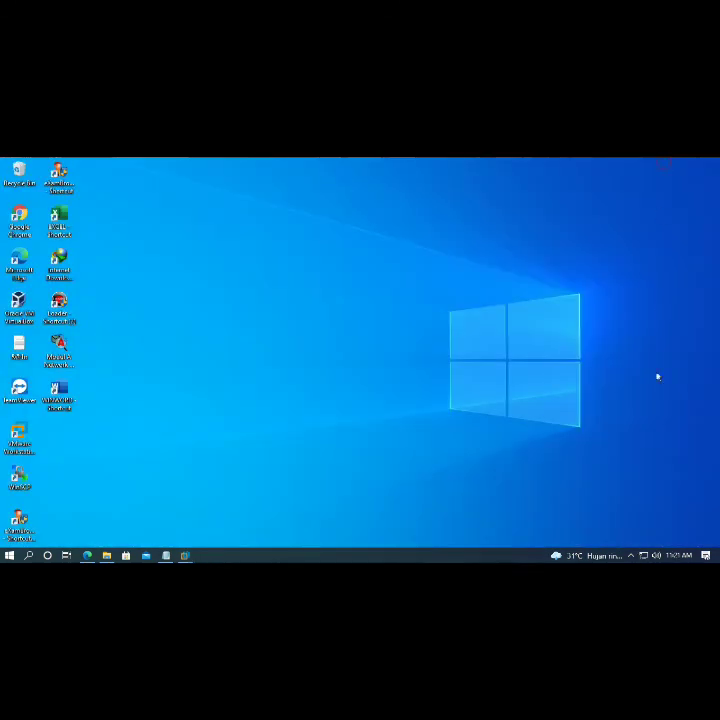
{"action": "left_click", "coordinate": [632, 556]}
{"action": "left_click", "coordinate": [610, 515]}
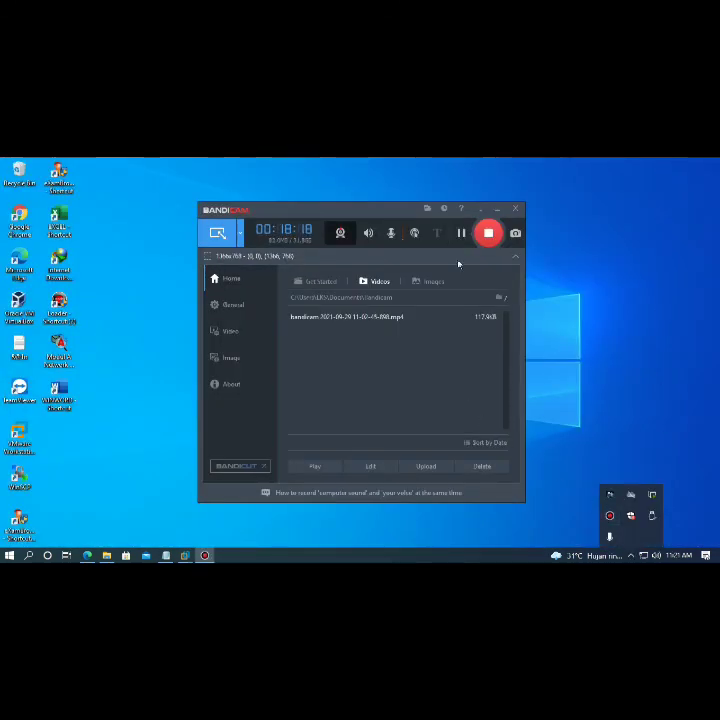